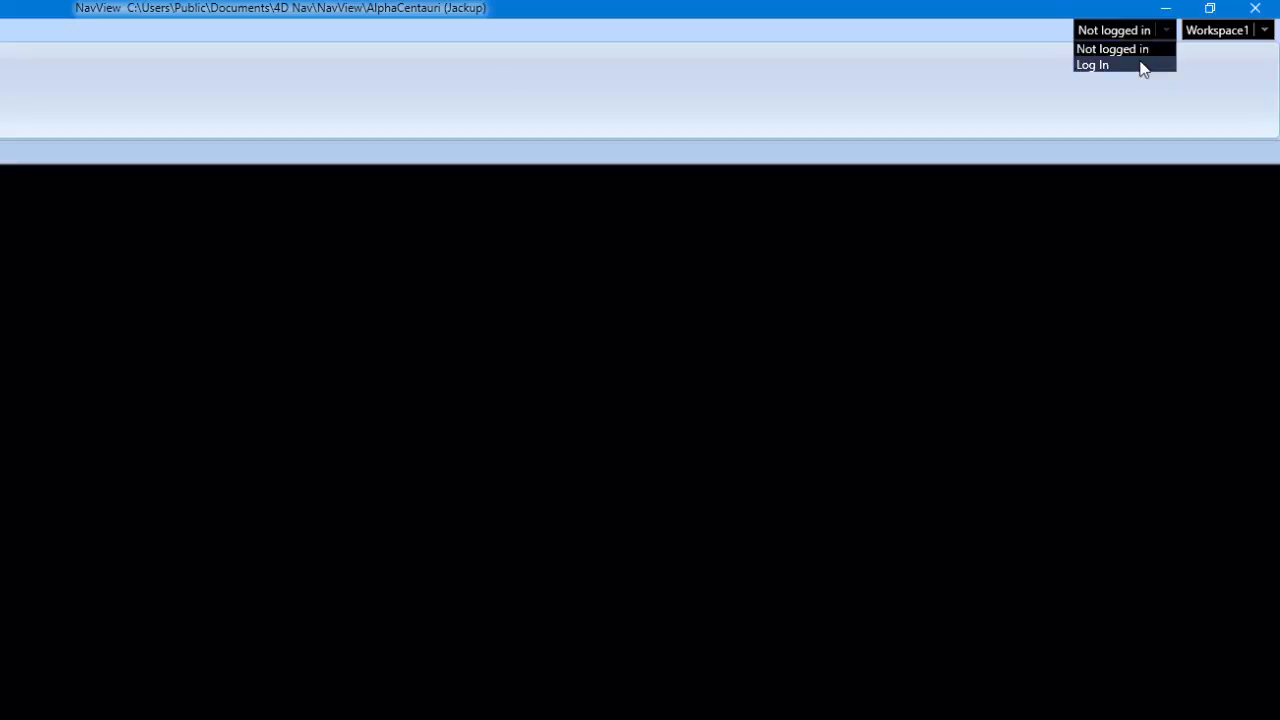
# - Open the 'Not logged in' account dropdown to bring up the Log In option
pyautogui.click(1143, 66)
# - Log in with the admin user name and the account password
pyautogui.write('admin')
pyautogui.press('Tab')
pyautogui.write('admin')
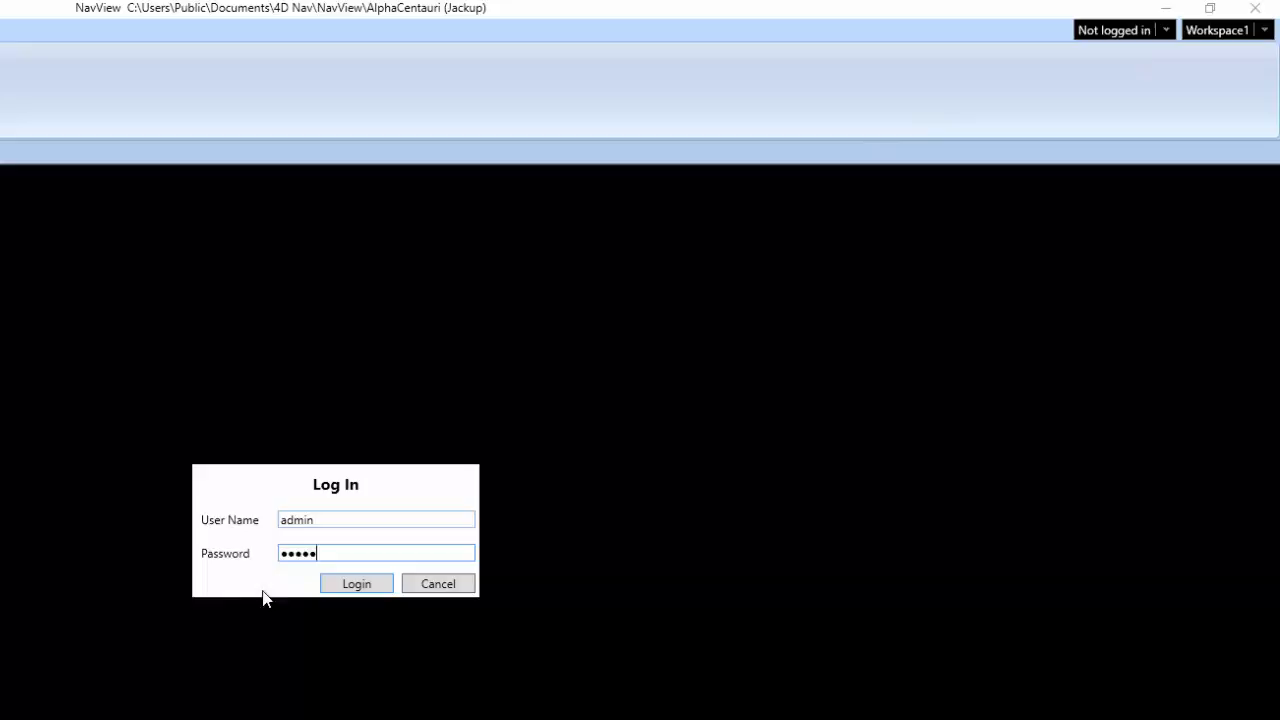
pyautogui.click(340, 586)
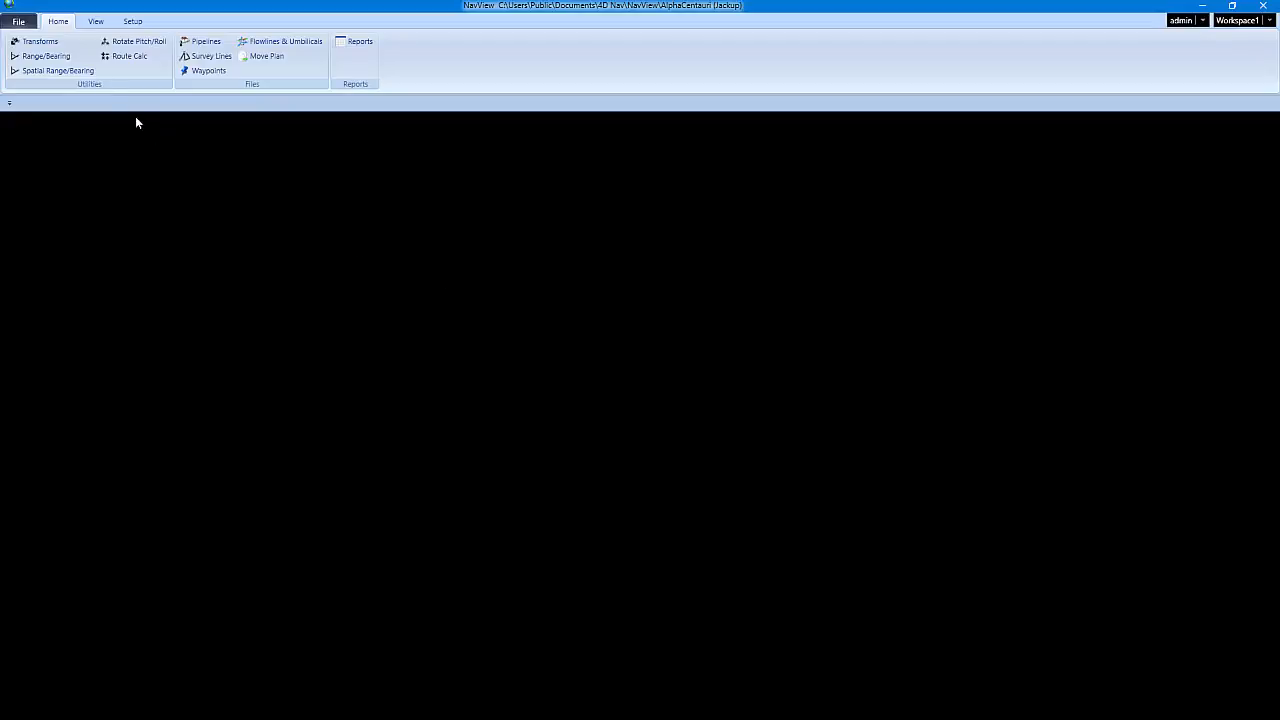
# - Start a new project from the File menu and bring its wizard into view
pyautogui.click(18, 21)
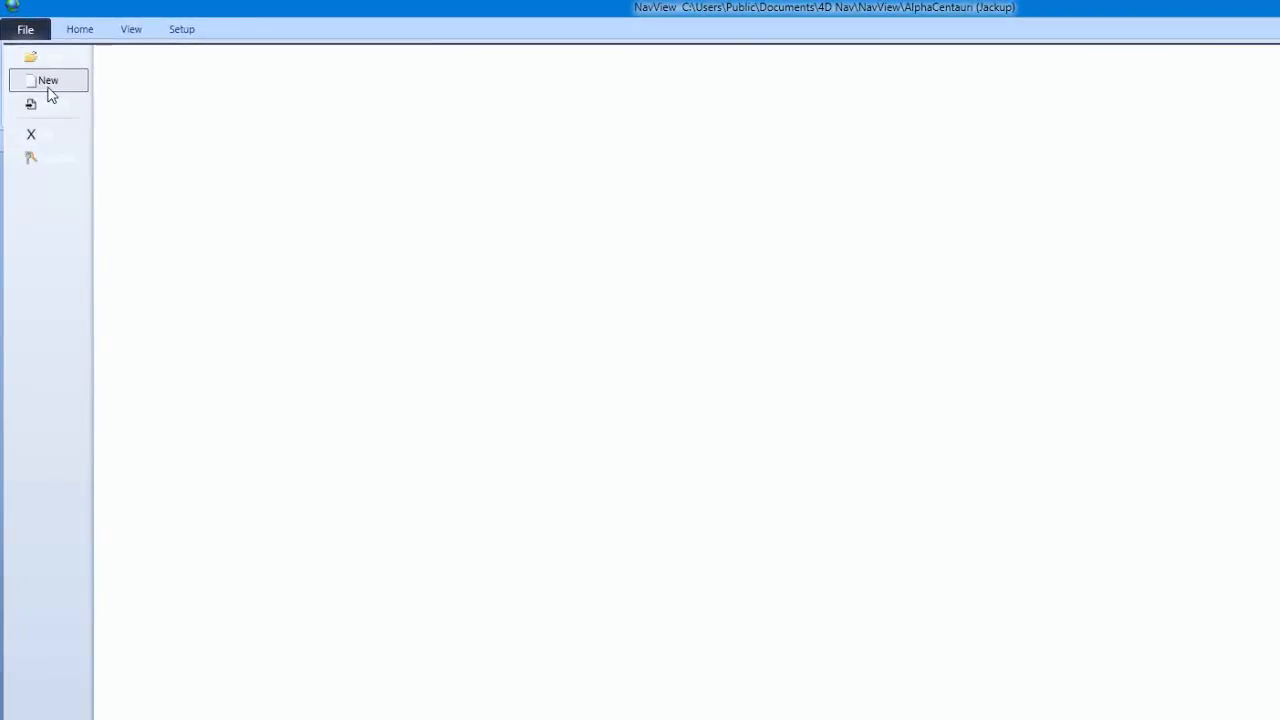
pyautogui.click(48, 88)
pyautogui.moveTo(0, 208); pyautogui.dragTo(814, 160)
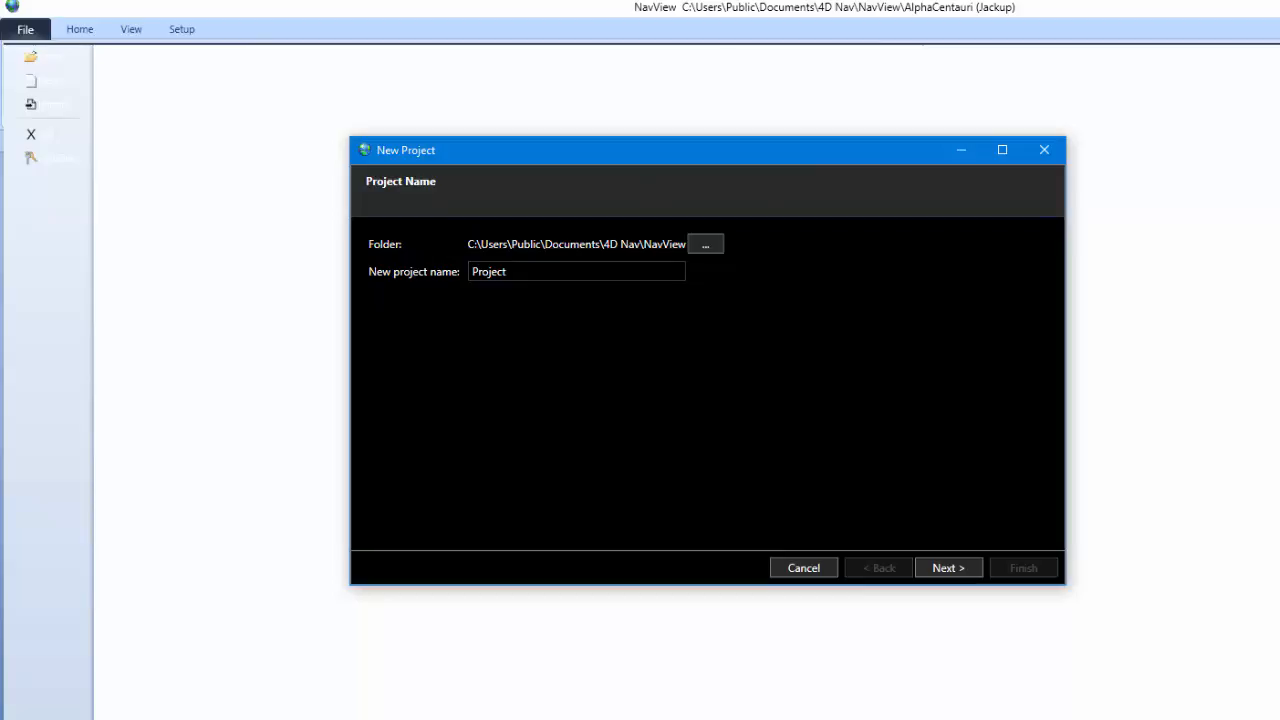
# - Replace the default project name with 'Anchor Test' and continue to the Horizontal CRS page
pyautogui.doubleClick(490, 272)
pyautogui.write('Anchor Test')
pyautogui.click(941, 568)
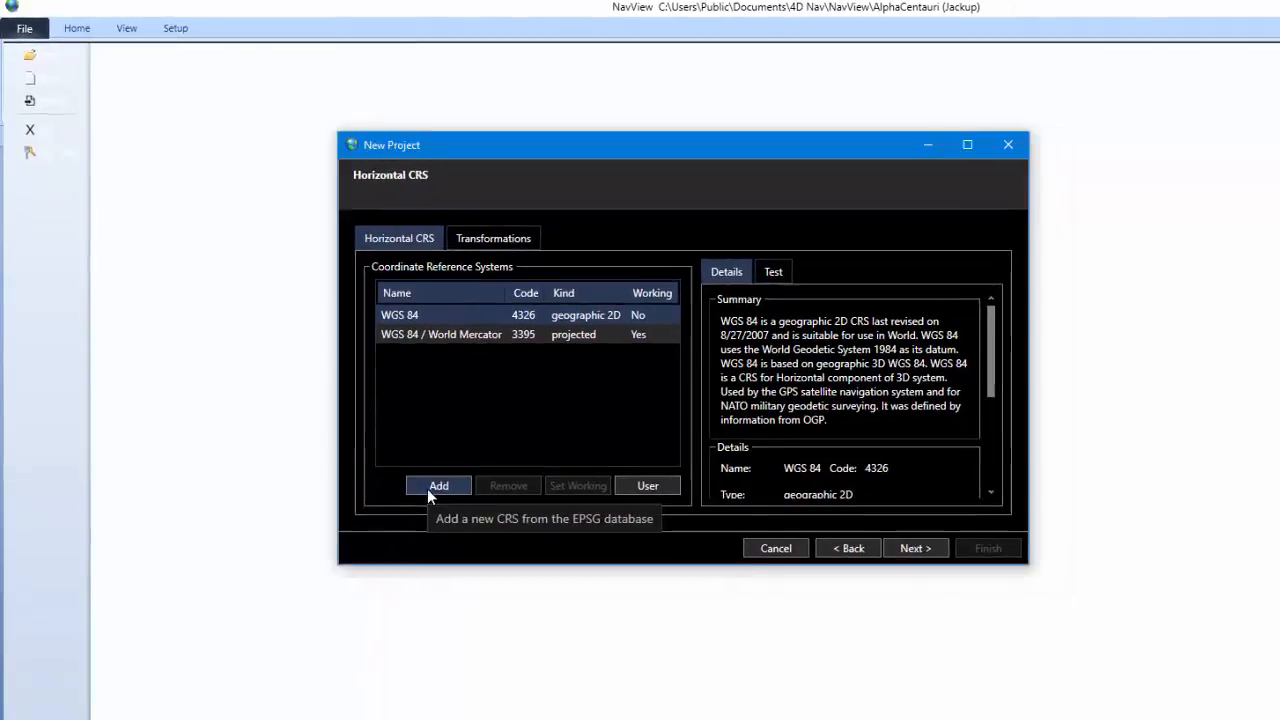
# - Search the CRS database by name or code for 23030
pyautogui.click(430, 488)
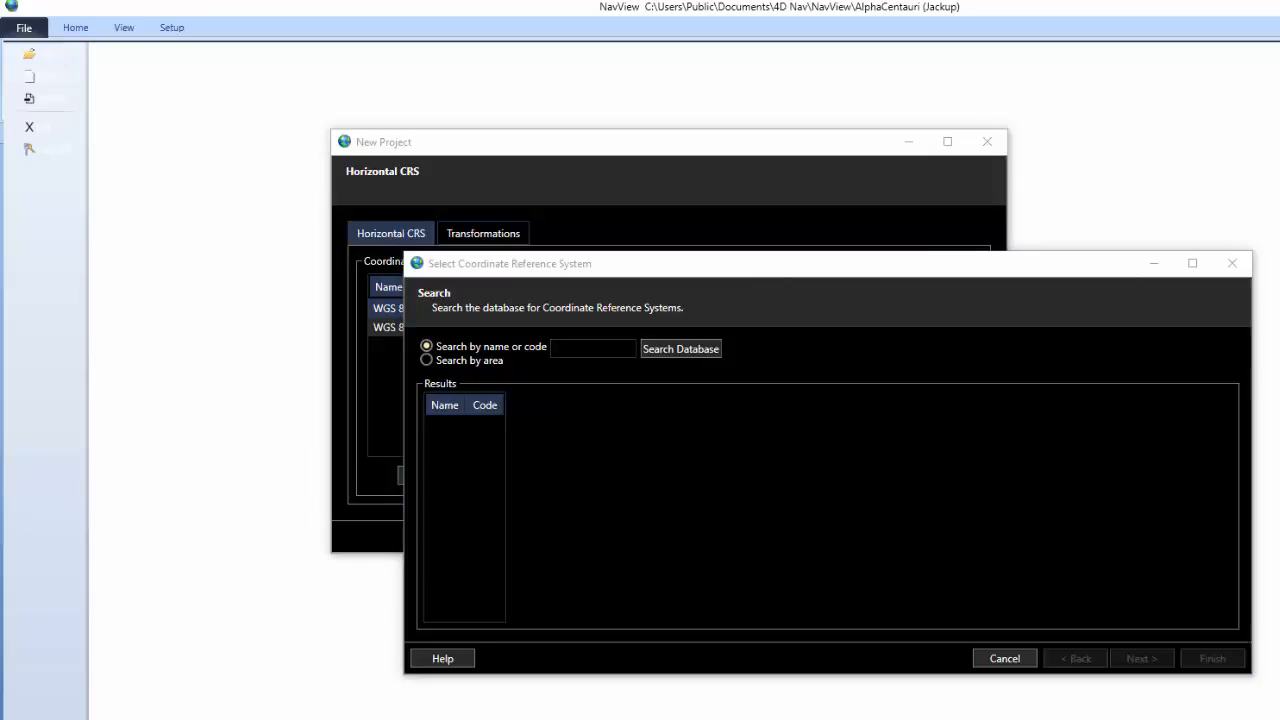
pyautogui.click(427, 360)
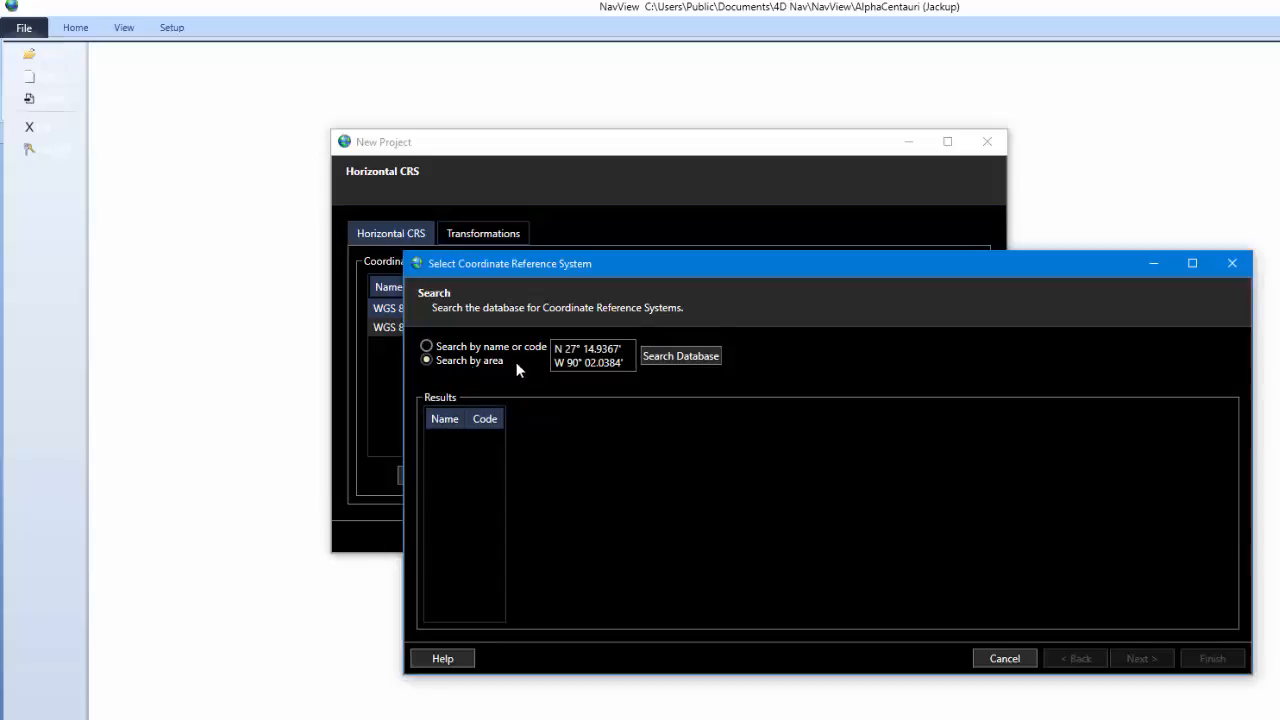
pyautogui.click(427, 347)
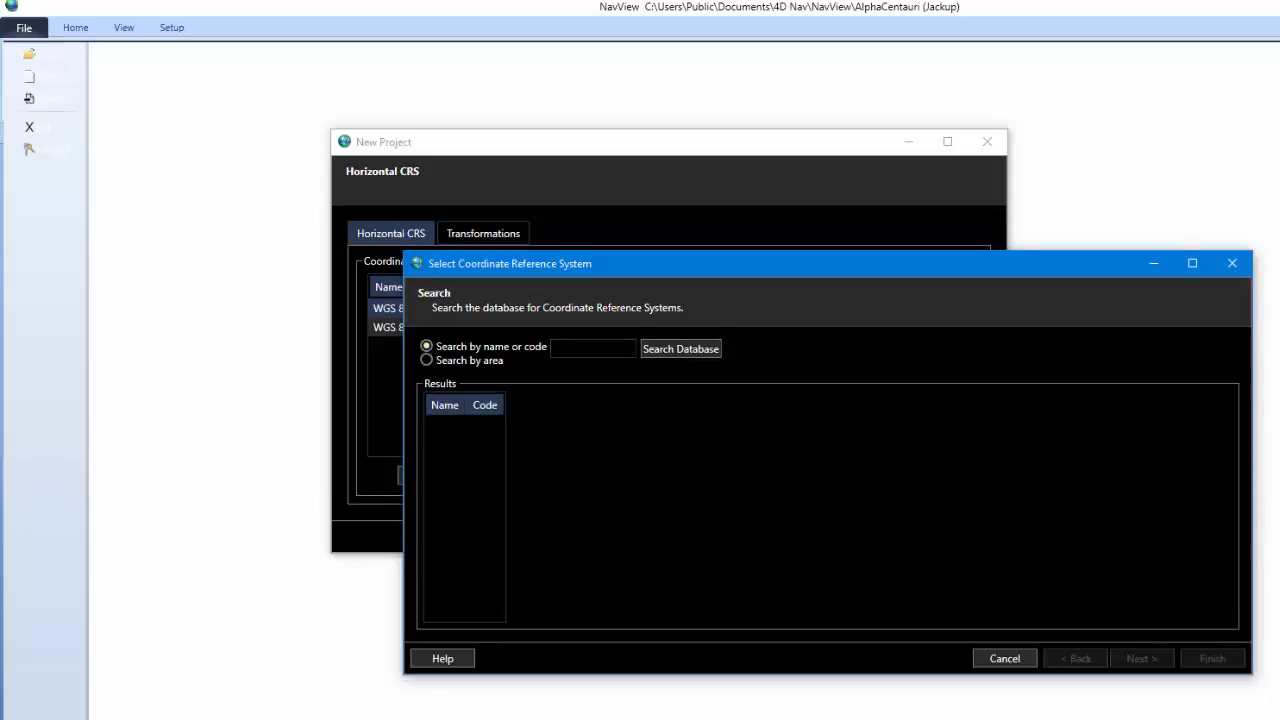
pyautogui.write('23030')
pyautogui.click(659, 352)
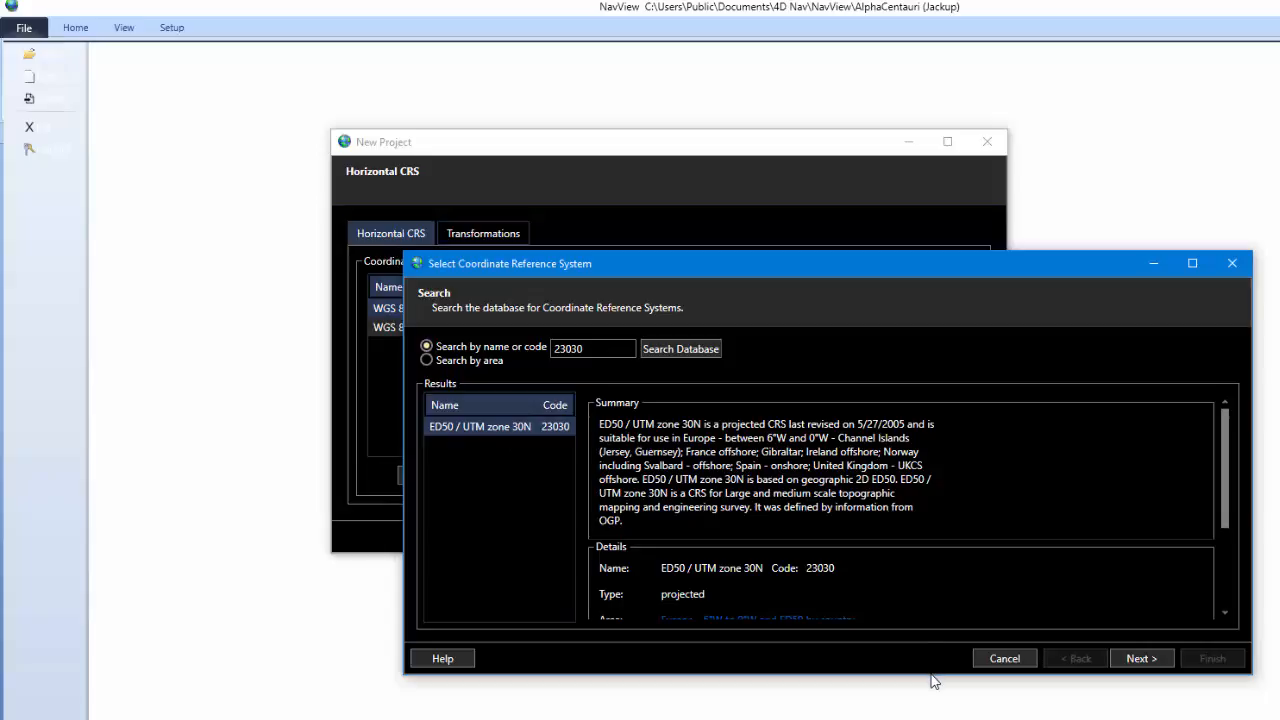
# - Review ED50 / UTM zone 30N's area, axis and conversion details, then add it
pyautogui.moveTo(930, 675); pyautogui.dragTo(779, 698)
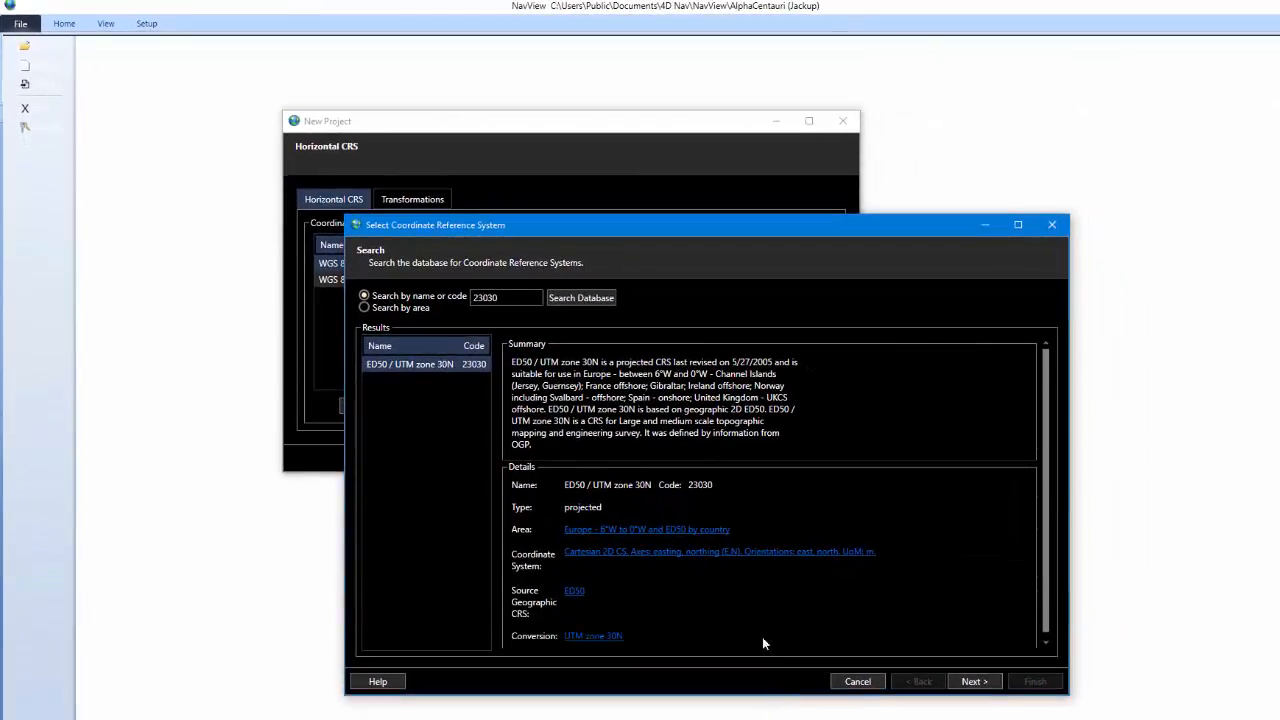
pyautogui.click(613, 530)
pyautogui.scroll(-2, 840, 483)
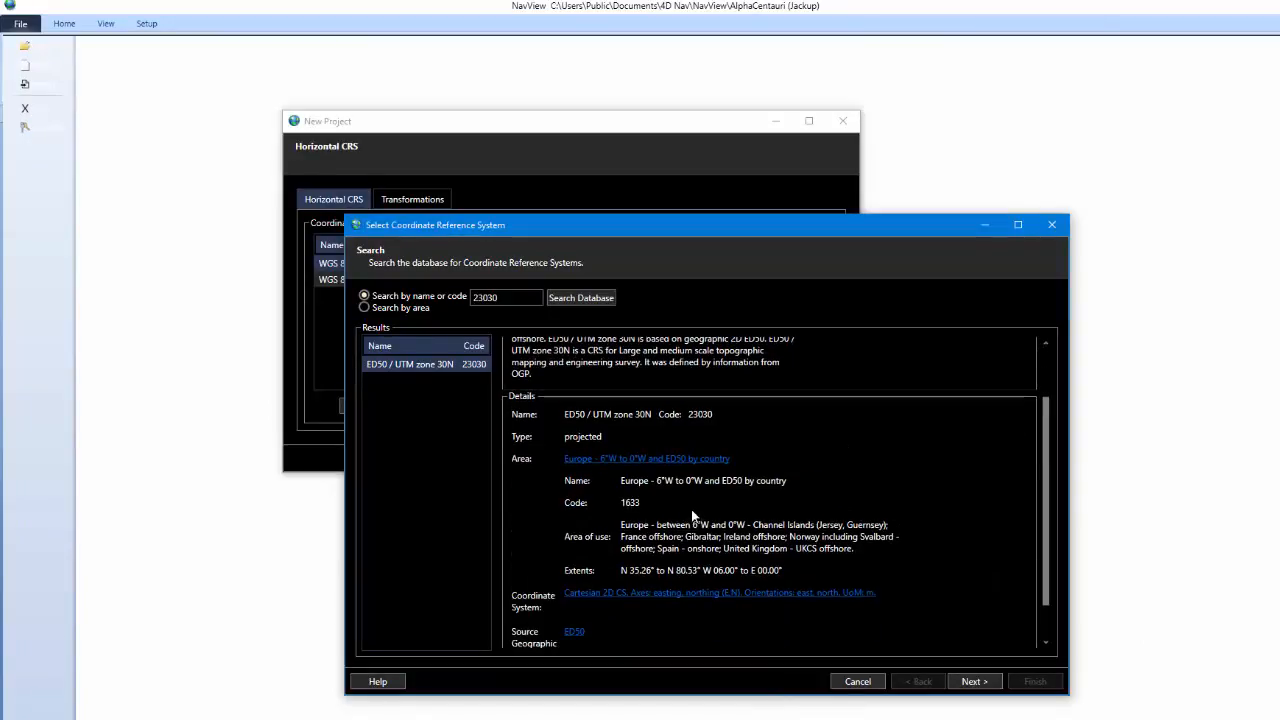
pyautogui.scroll(-1, 706, 500)
pyautogui.scroll(-1, 706, 502)
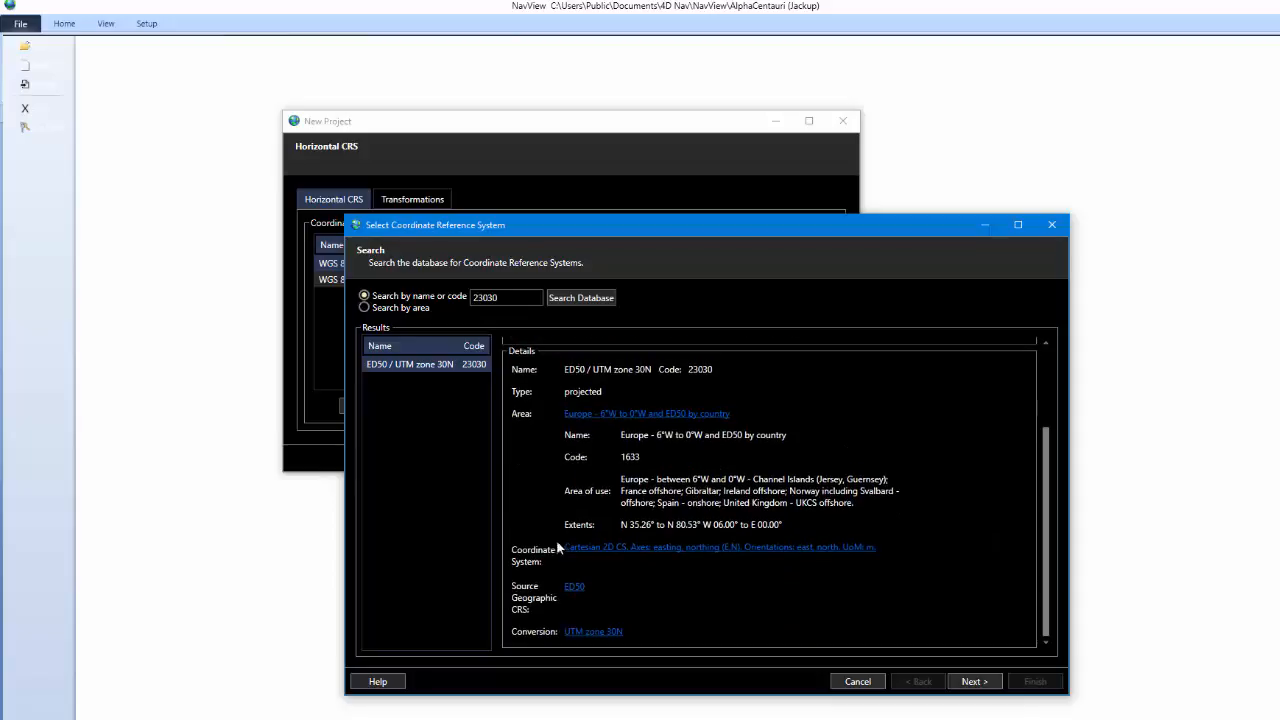
pyautogui.click(596, 550)
pyautogui.scroll(-2, 688, 505)
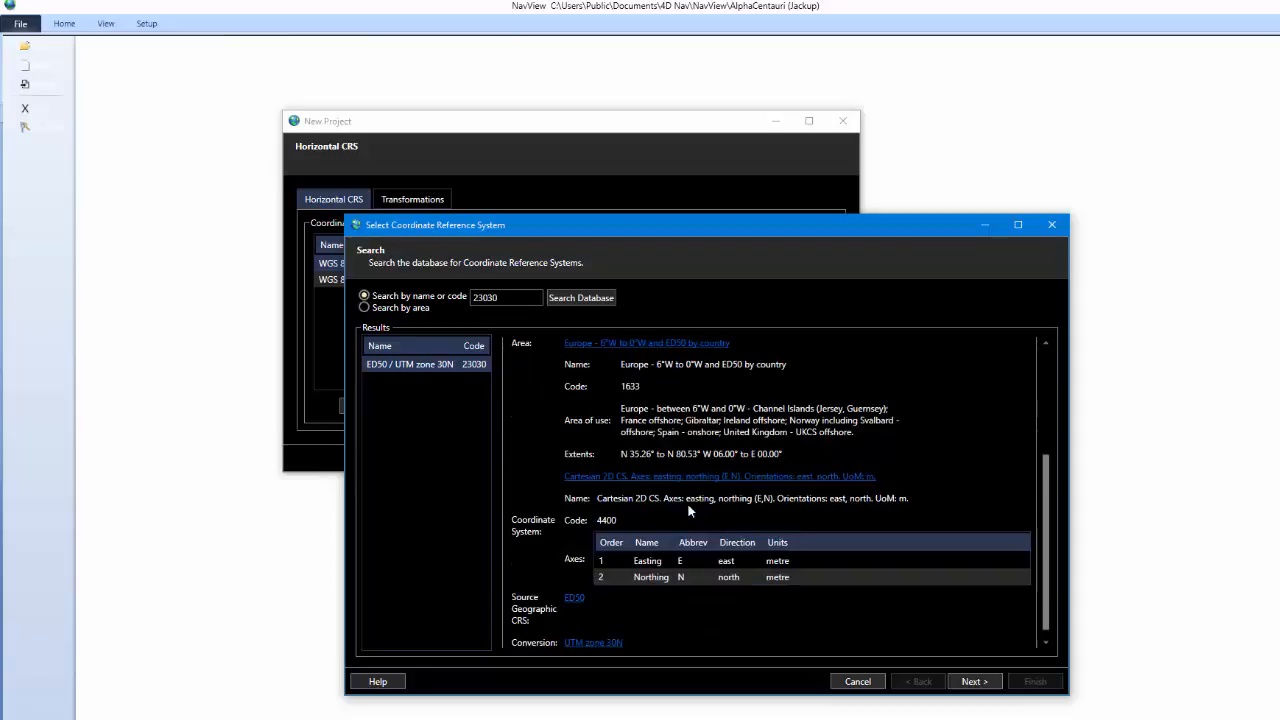
pyautogui.click(594, 631)
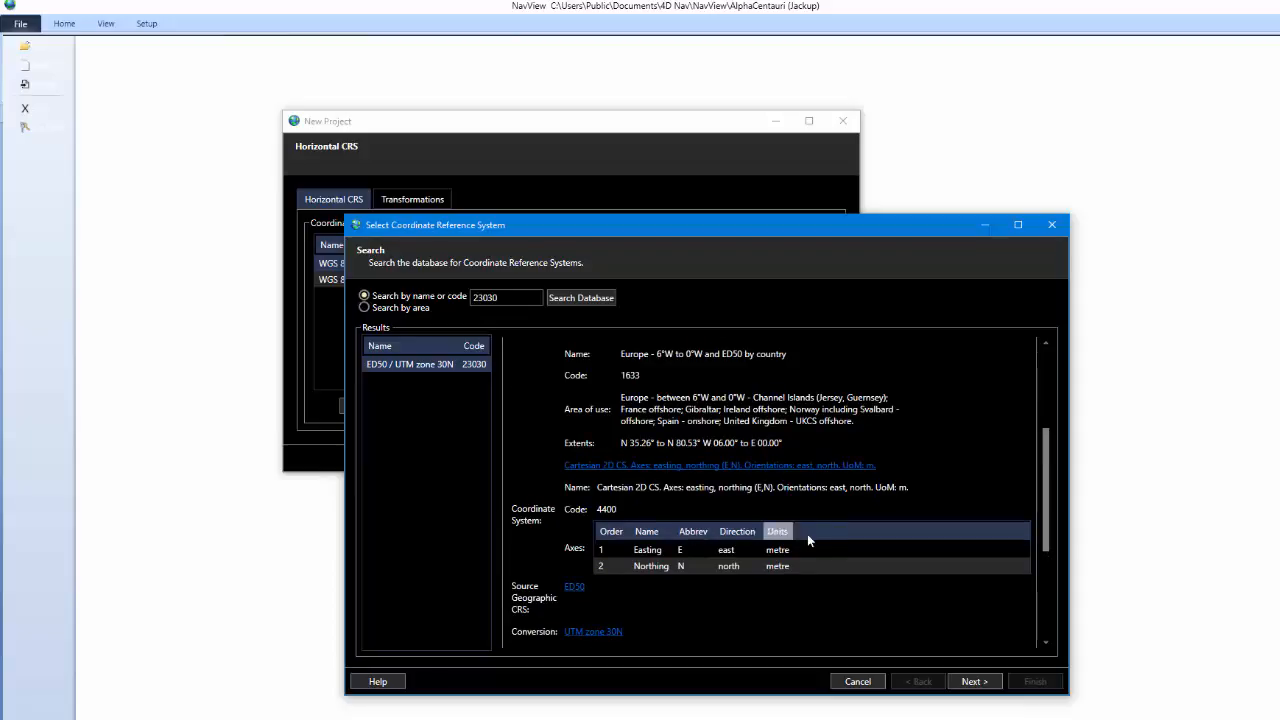
pyautogui.moveTo(1047, 557); pyautogui.dragTo(1040, 629)
pyautogui.click(974, 681)
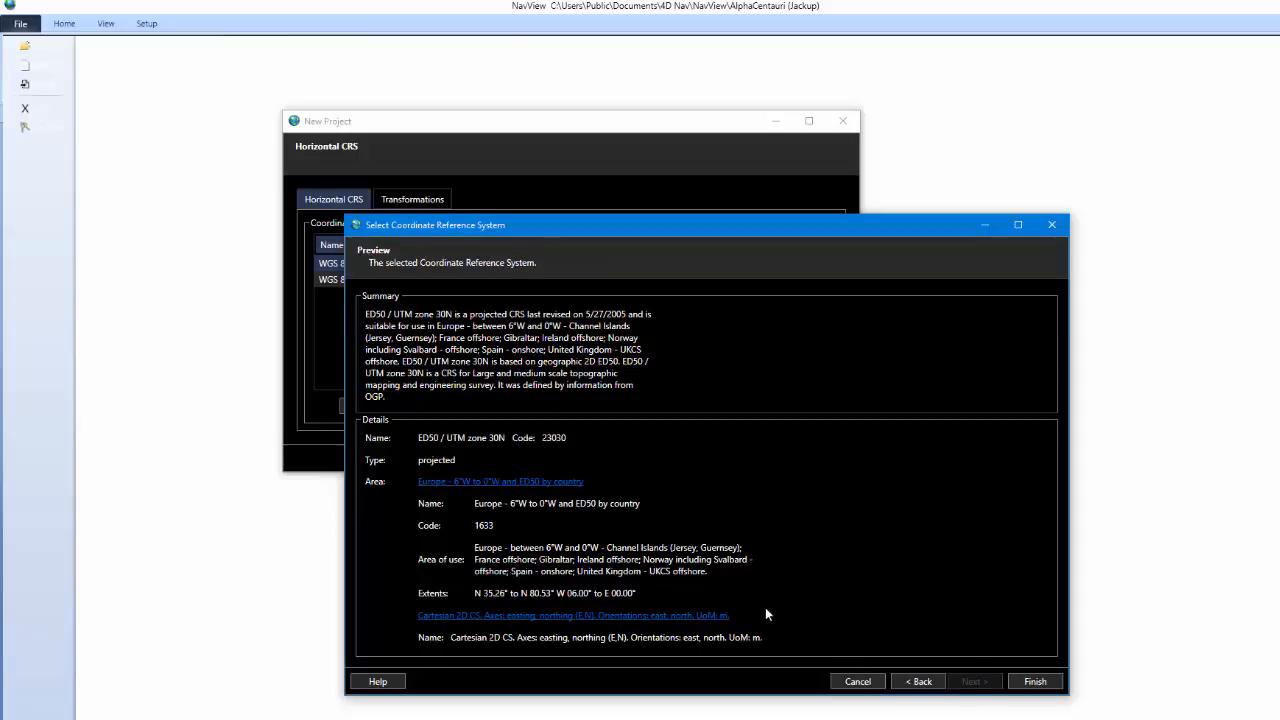
pyautogui.click(1035, 681)
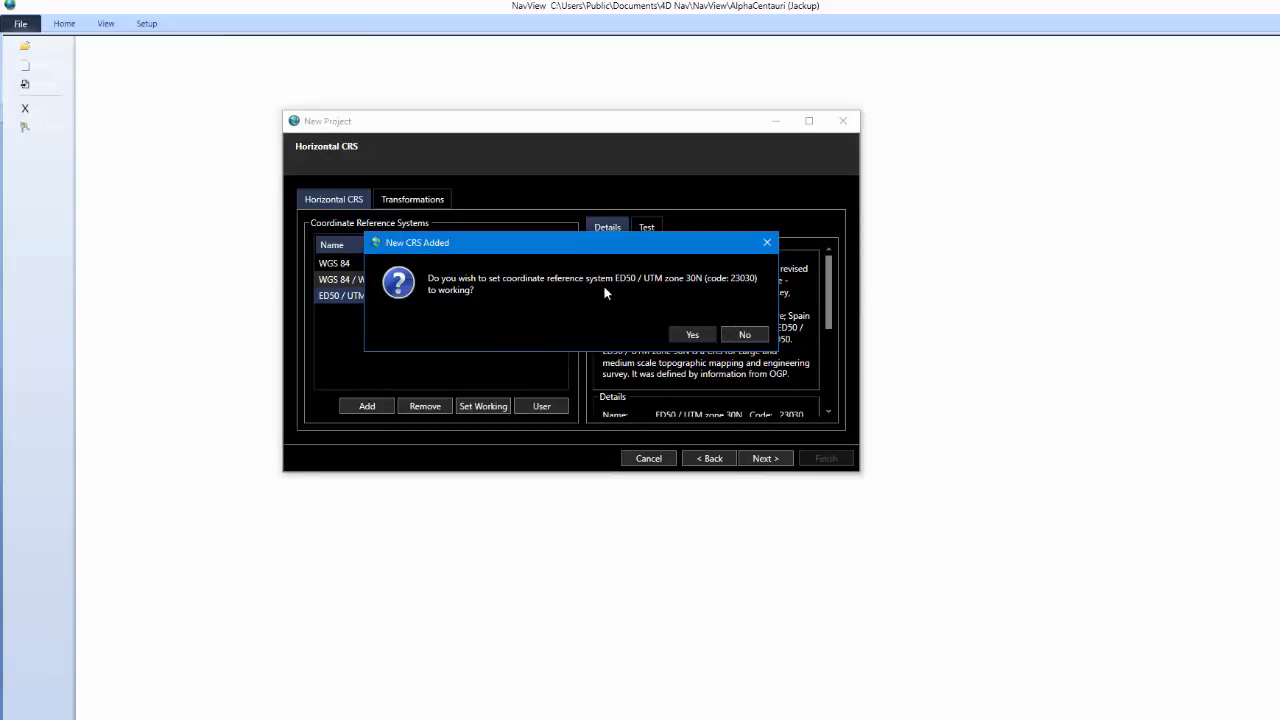
# - Make ED50 / UTM zone 30N the working CRS and choose a WGS 84 to ED50 transformation
pyautogui.click(695, 335)
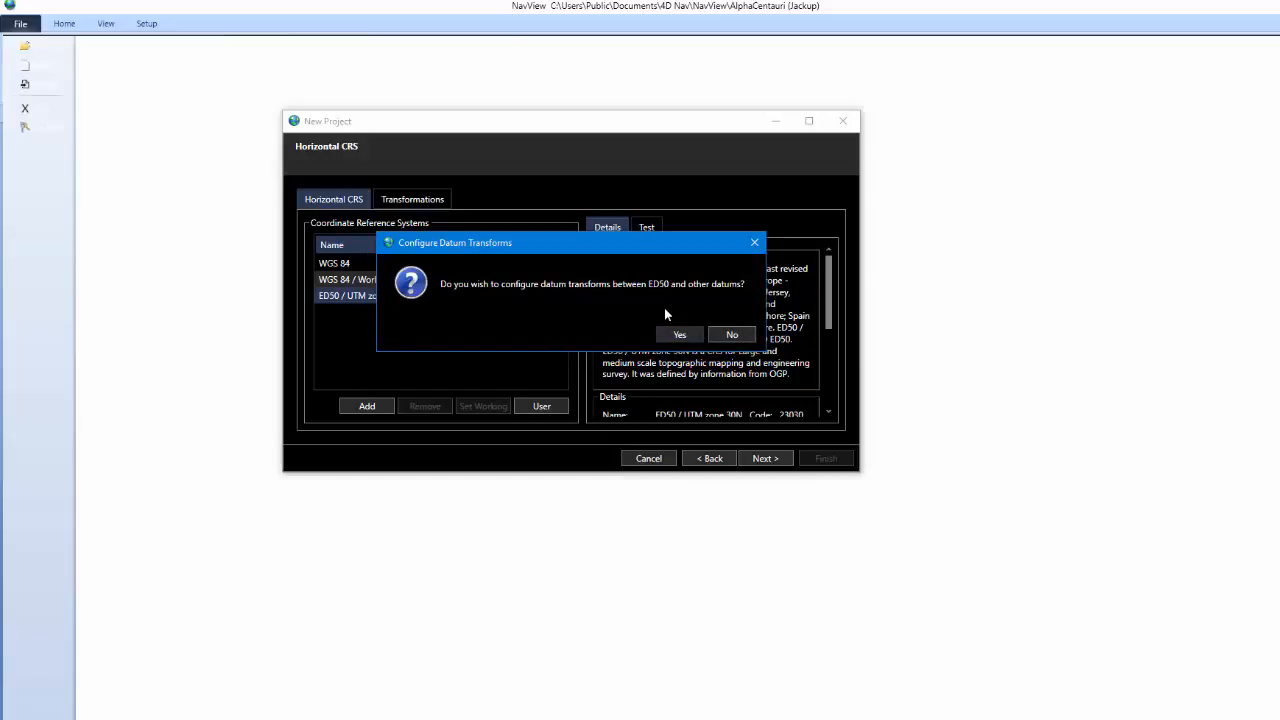
pyautogui.click(676, 334)
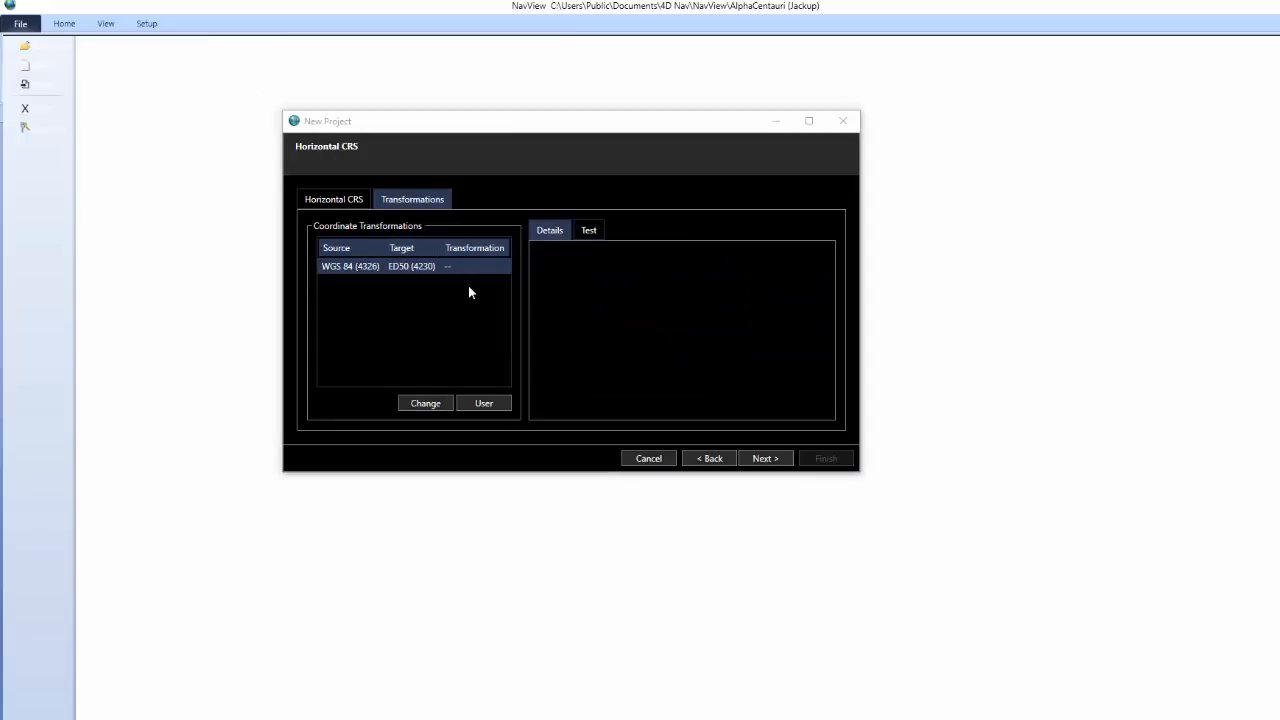
pyautogui.click(340, 202)
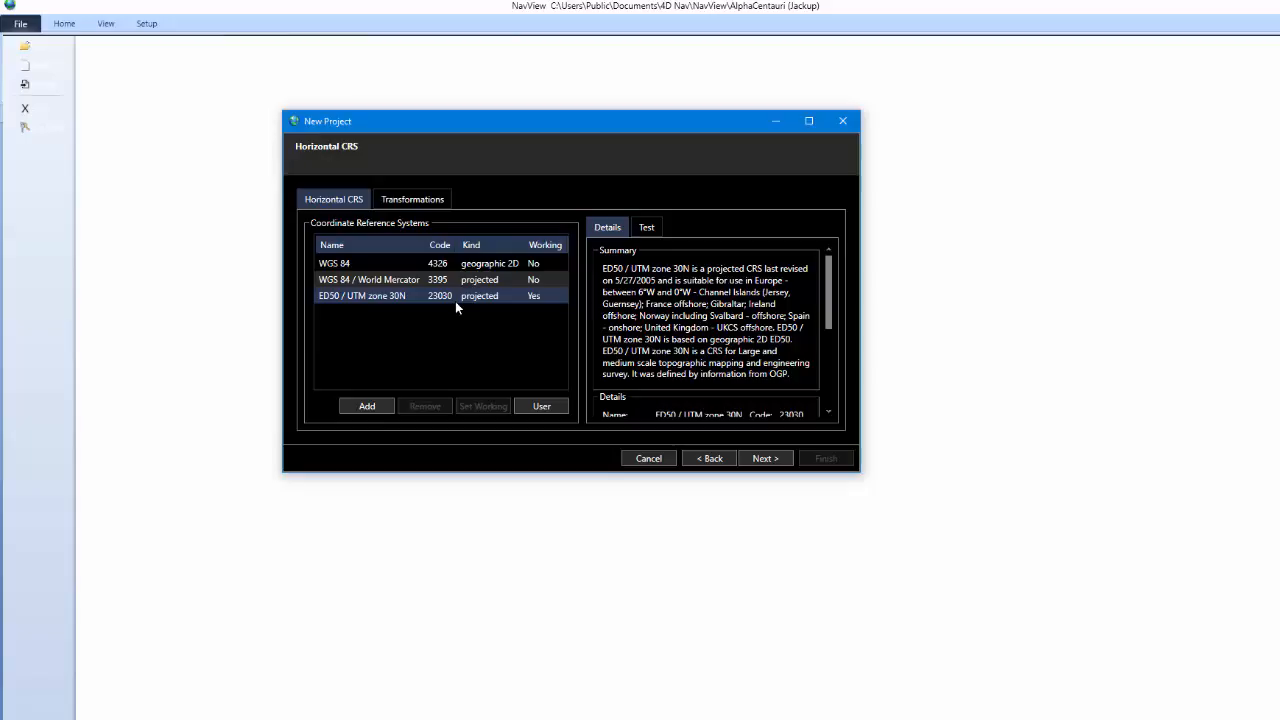
pyautogui.click(430, 203)
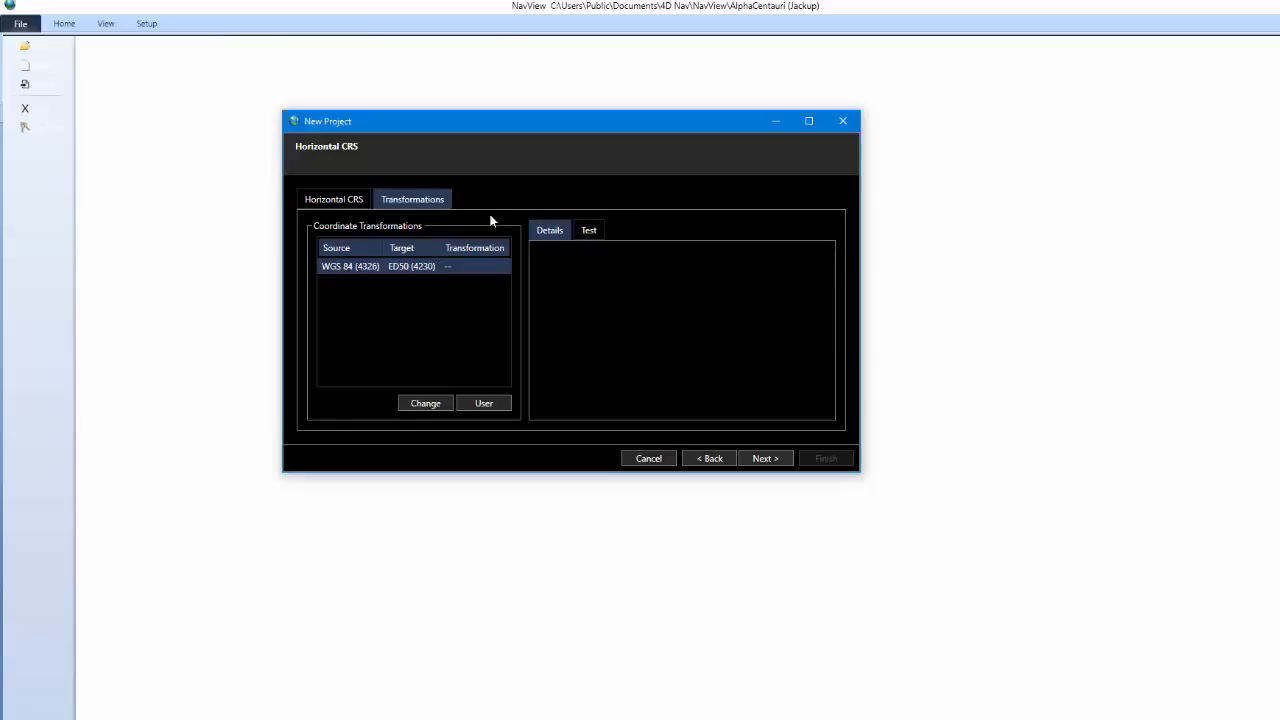
pyautogui.click(443, 404)
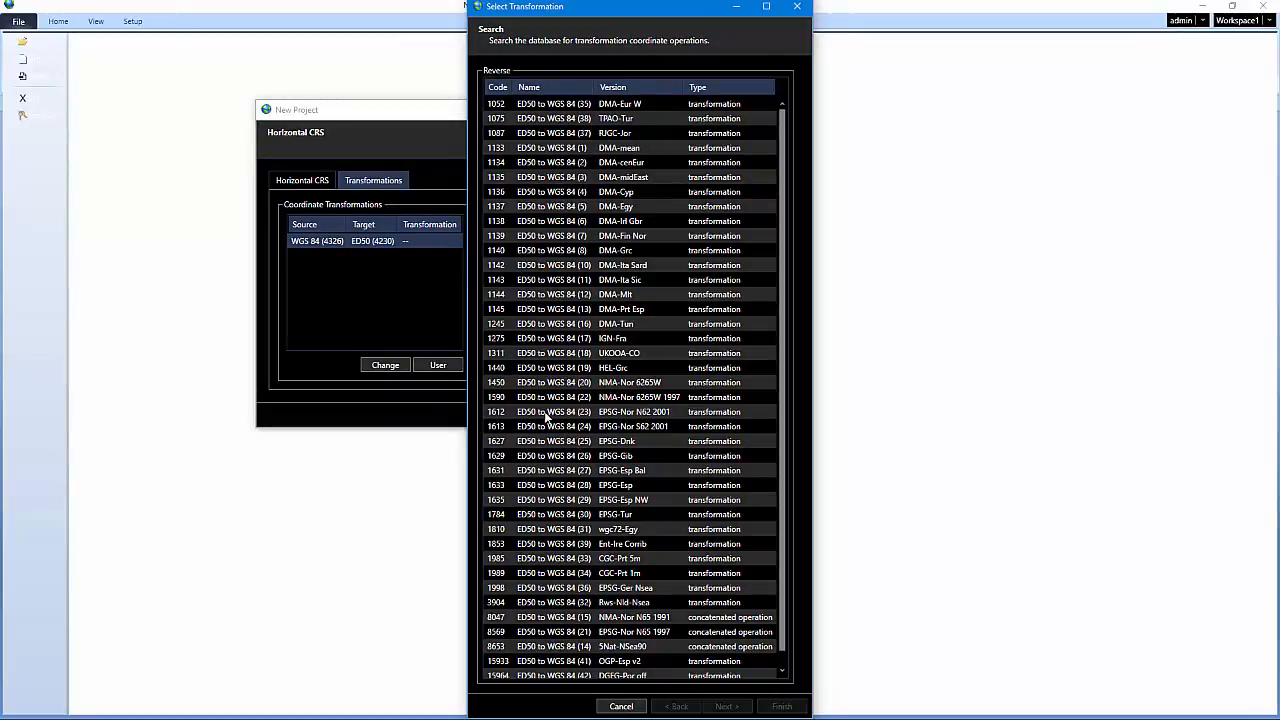
# - Inspect and apply ED50 to WGS 84 (18), code 1311, as the project's transformation
pyautogui.click(524, 355)
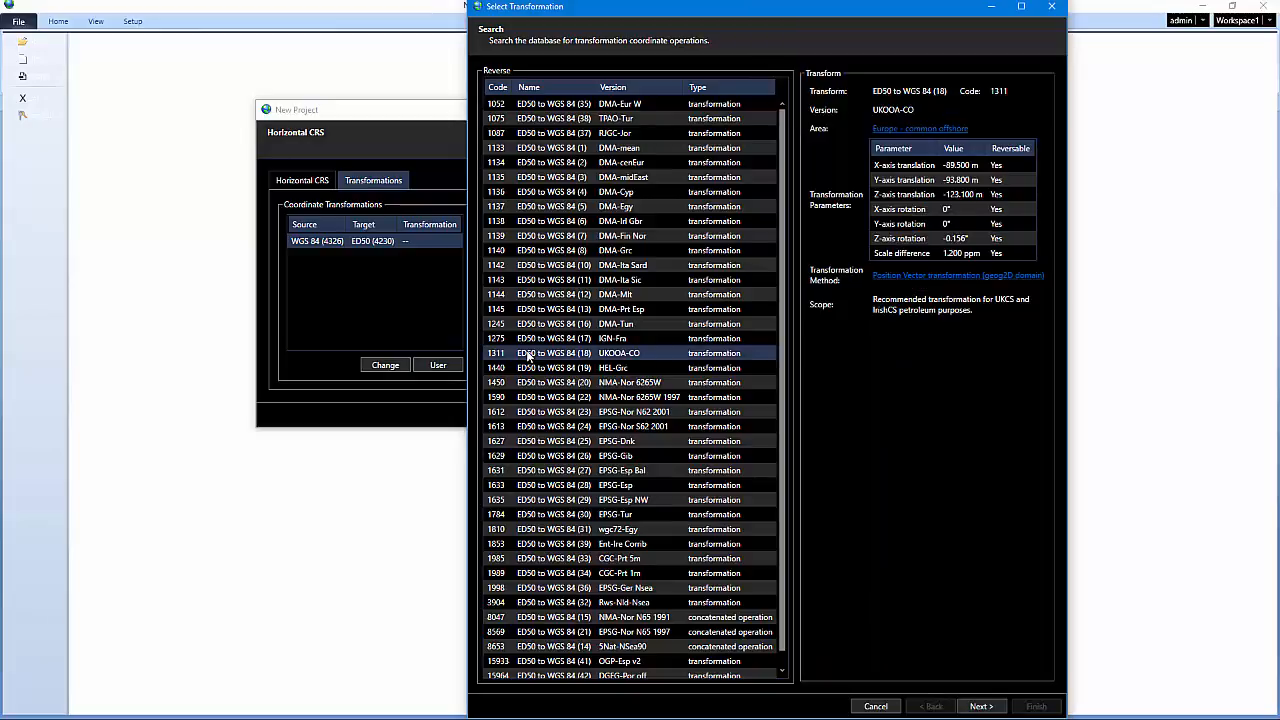
pyautogui.click(945, 132)
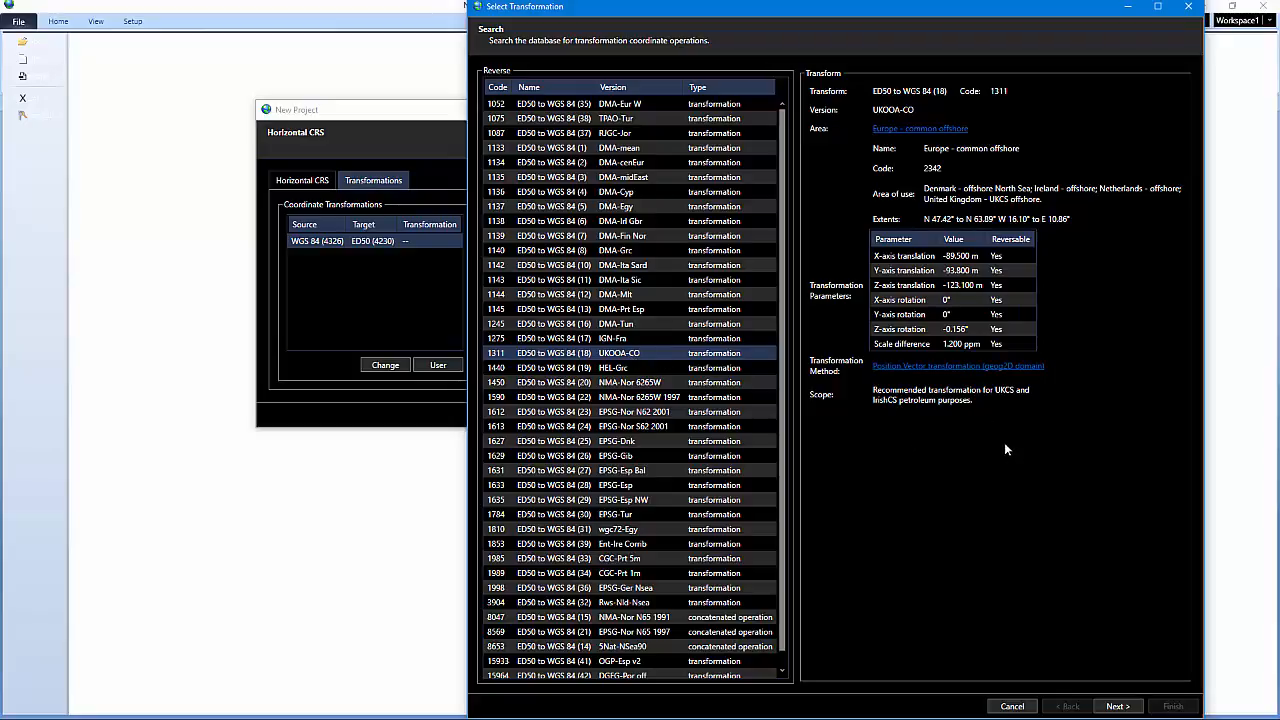
pyautogui.click(1117, 706)
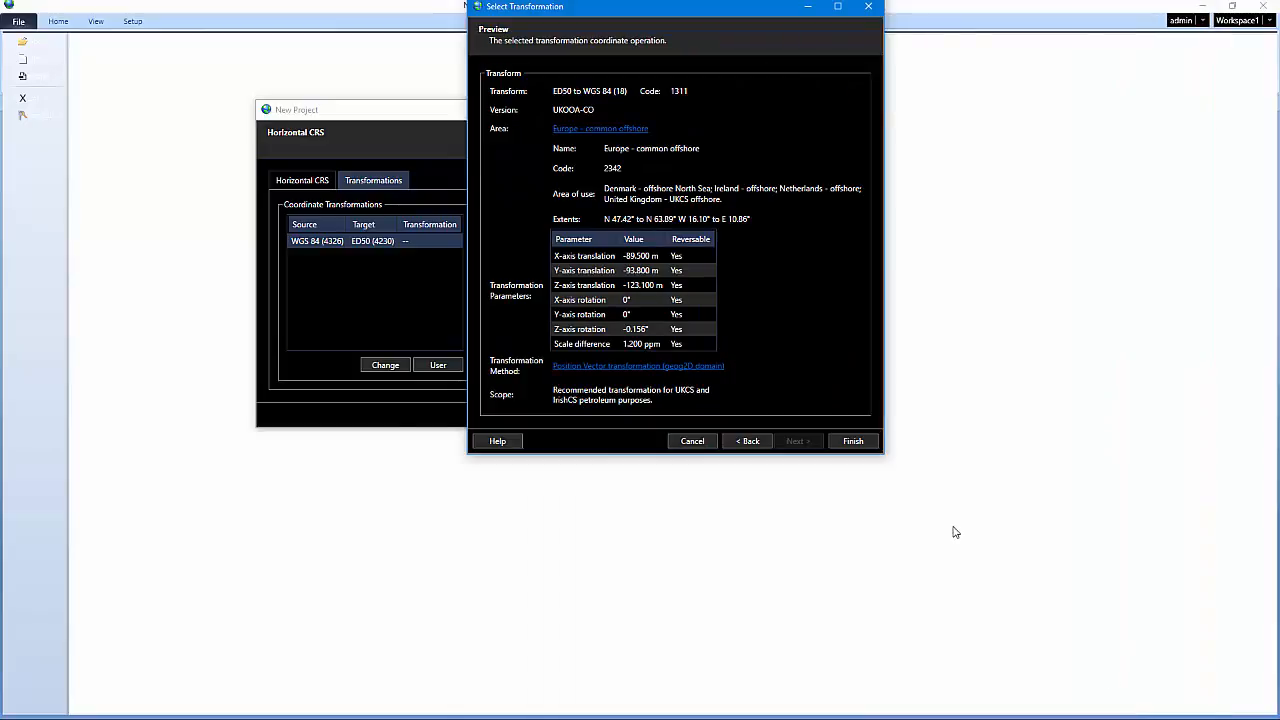
pyautogui.click(848, 442)
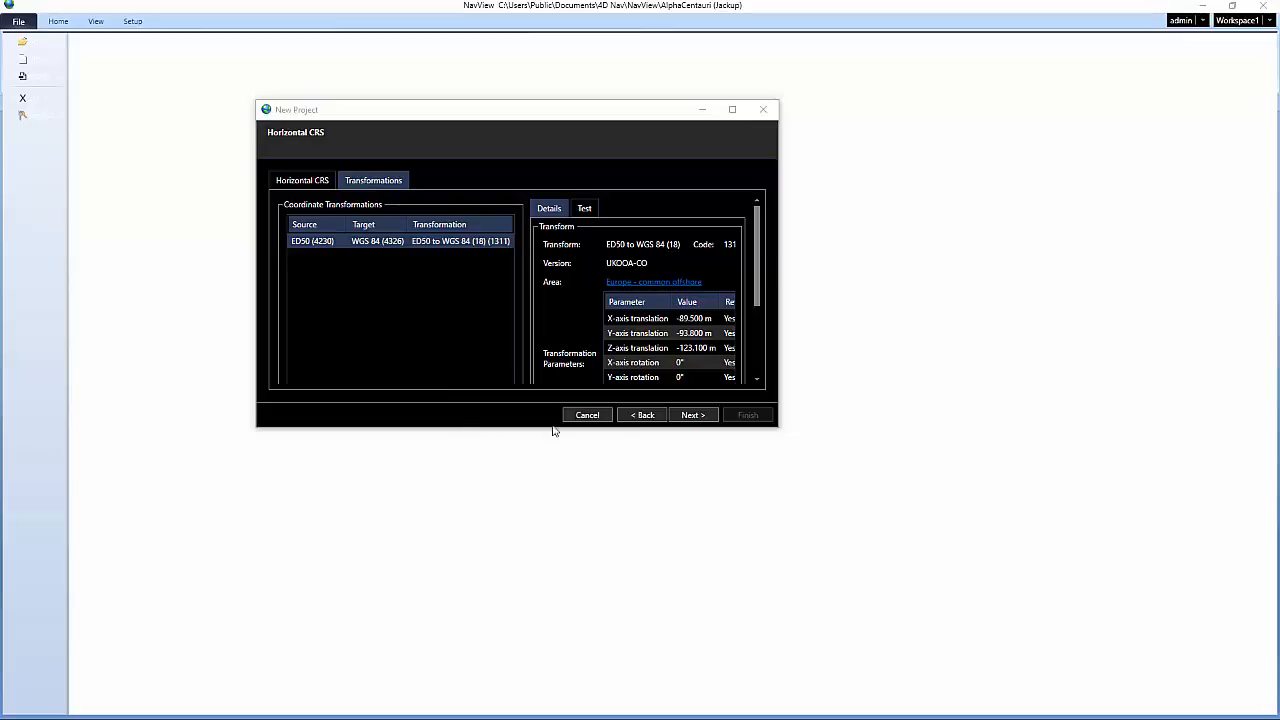
# - Accept the horizontal CRS and keep MSL height as the vertical CRS, reaching the Project Summary
pyautogui.click(688, 417)
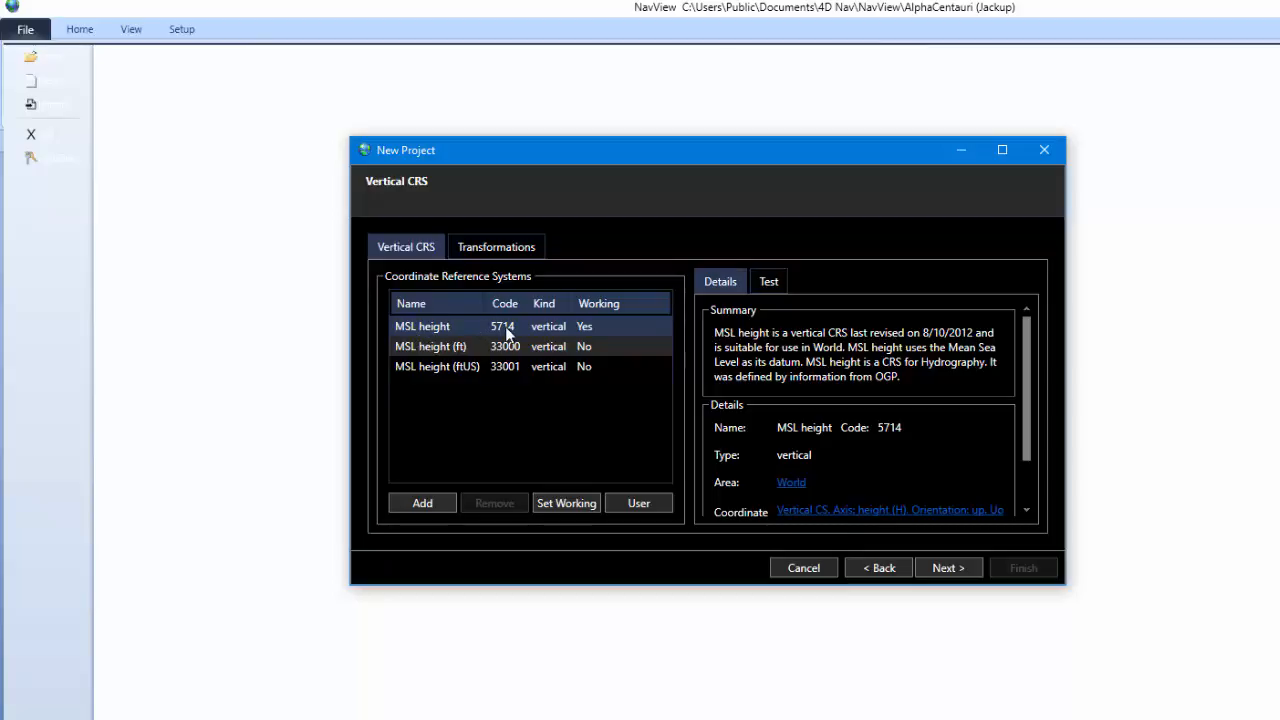
pyautogui.click(965, 568)
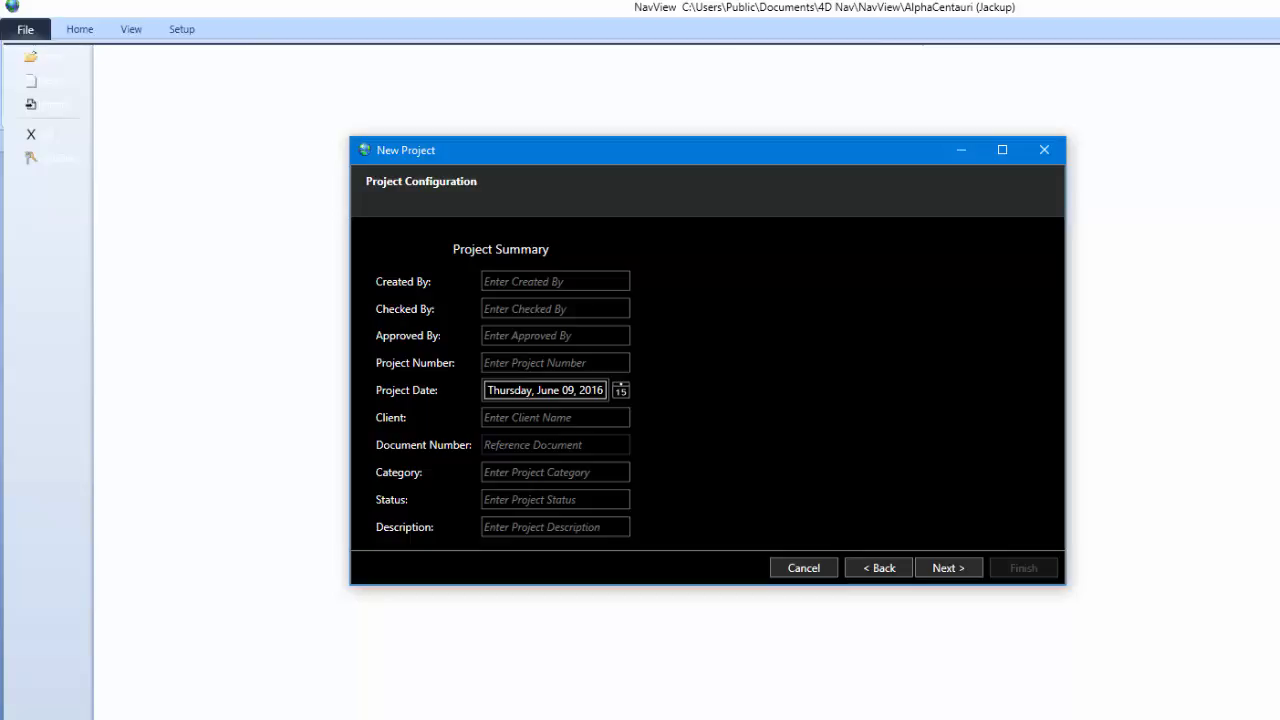
# - Pass the project summary and default preferences, selecting the default station name 'Station'
pyautogui.click(950, 568)
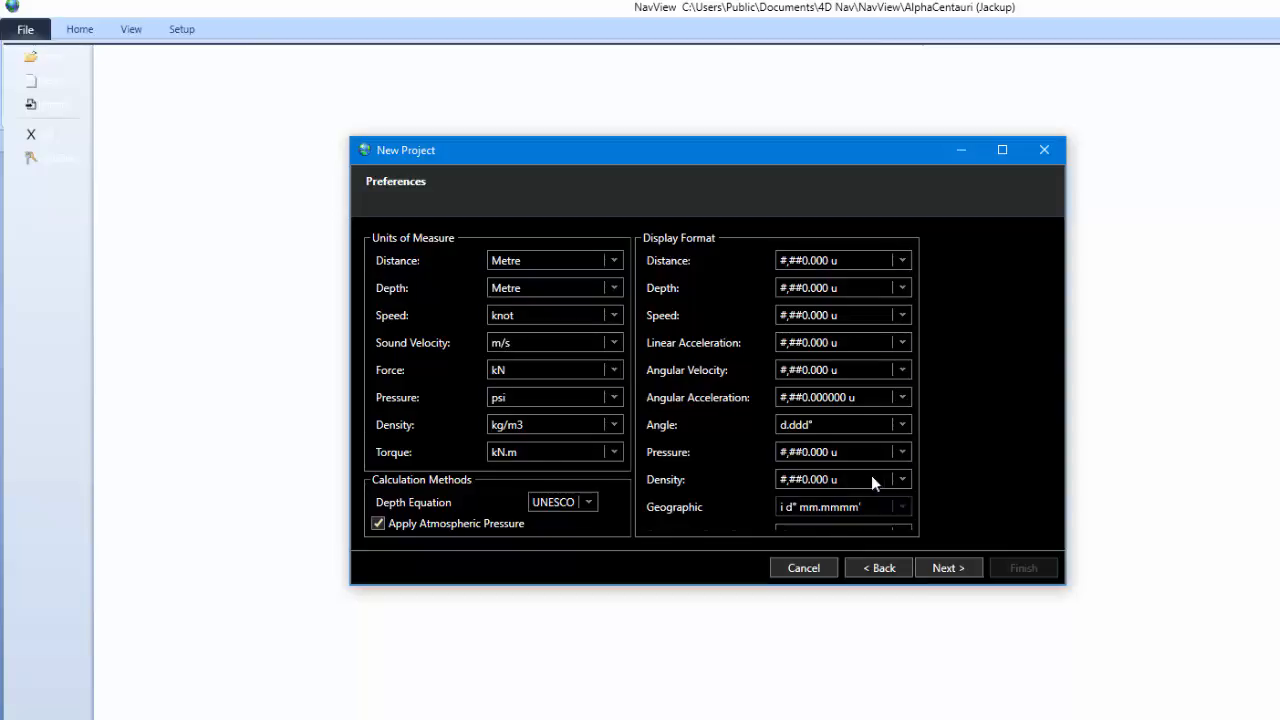
pyautogui.click(933, 569)
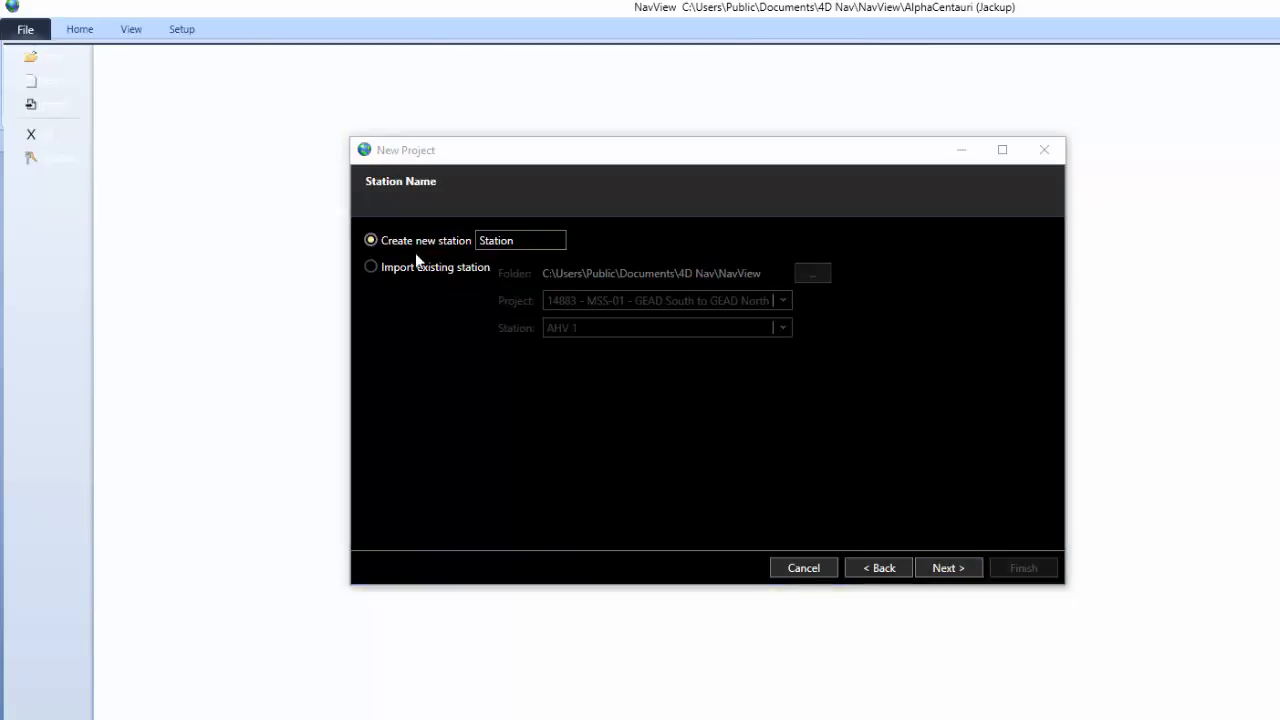
pyautogui.click(418, 244)
# - Name the station 'Anchor Rig', fixing a typo, and tick 'This station is the Anchor Manager'
pyautogui.write('Anchor Ric')
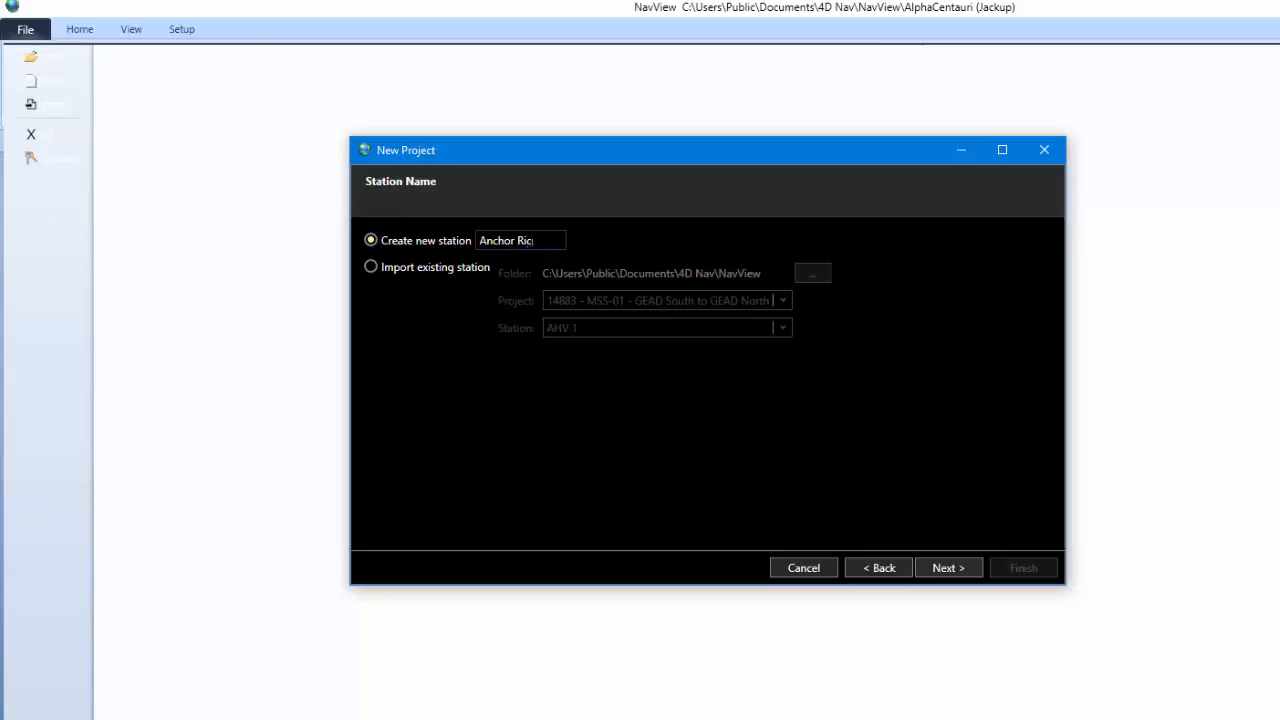
pyautogui.press('BackSpace')
pyautogui.write('g')
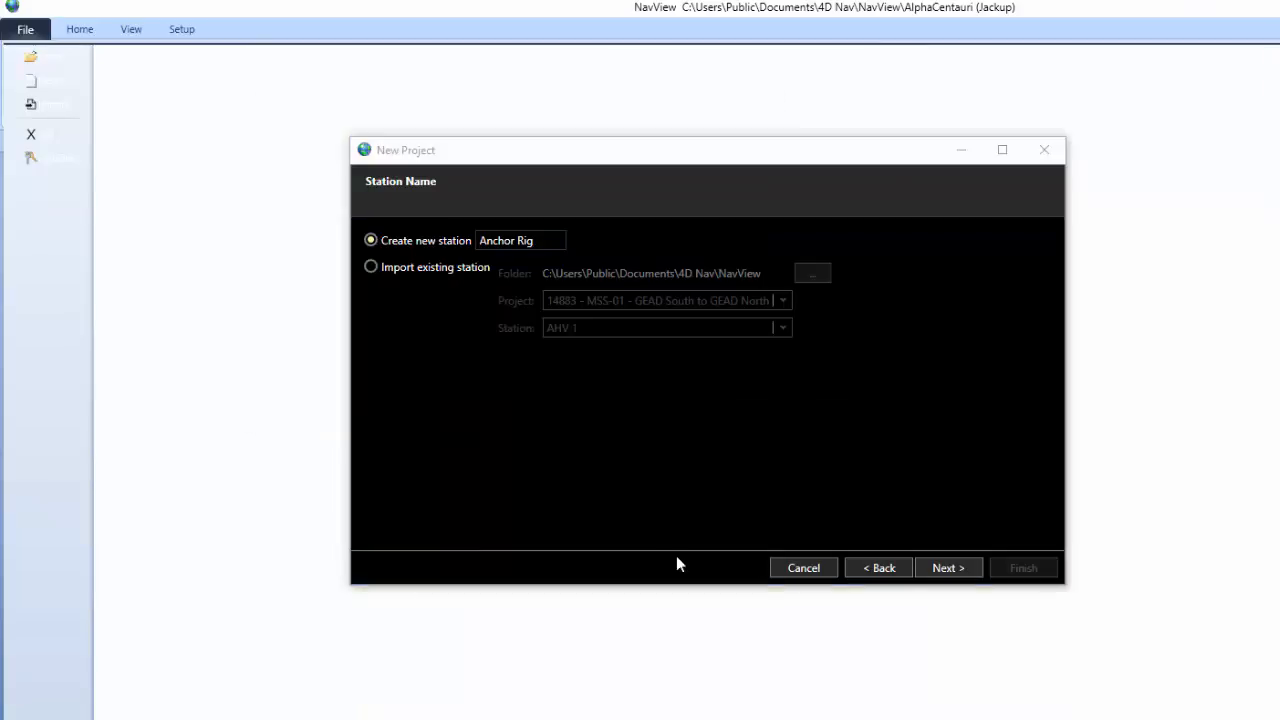
pyautogui.click(947, 568)
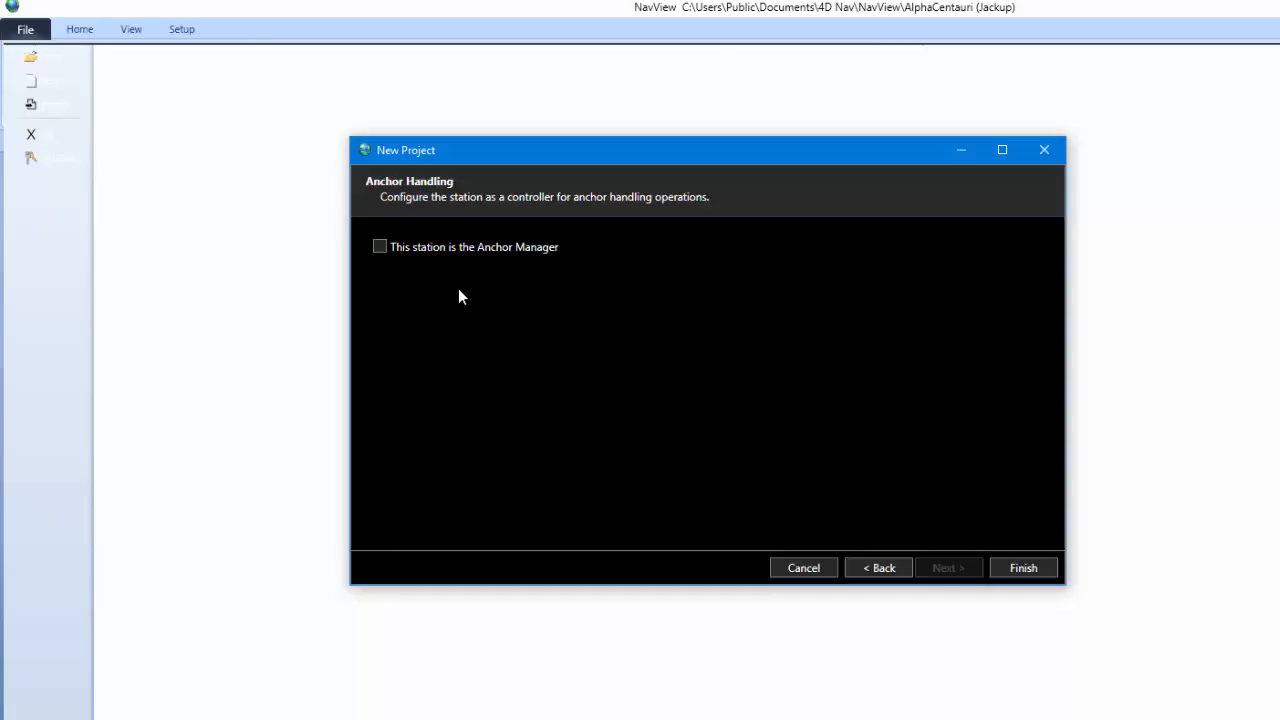
pyautogui.click(384, 247)
# - Finish creating the Anchor Test project and centre the File Explorer window
pyautogui.click(1012, 578)
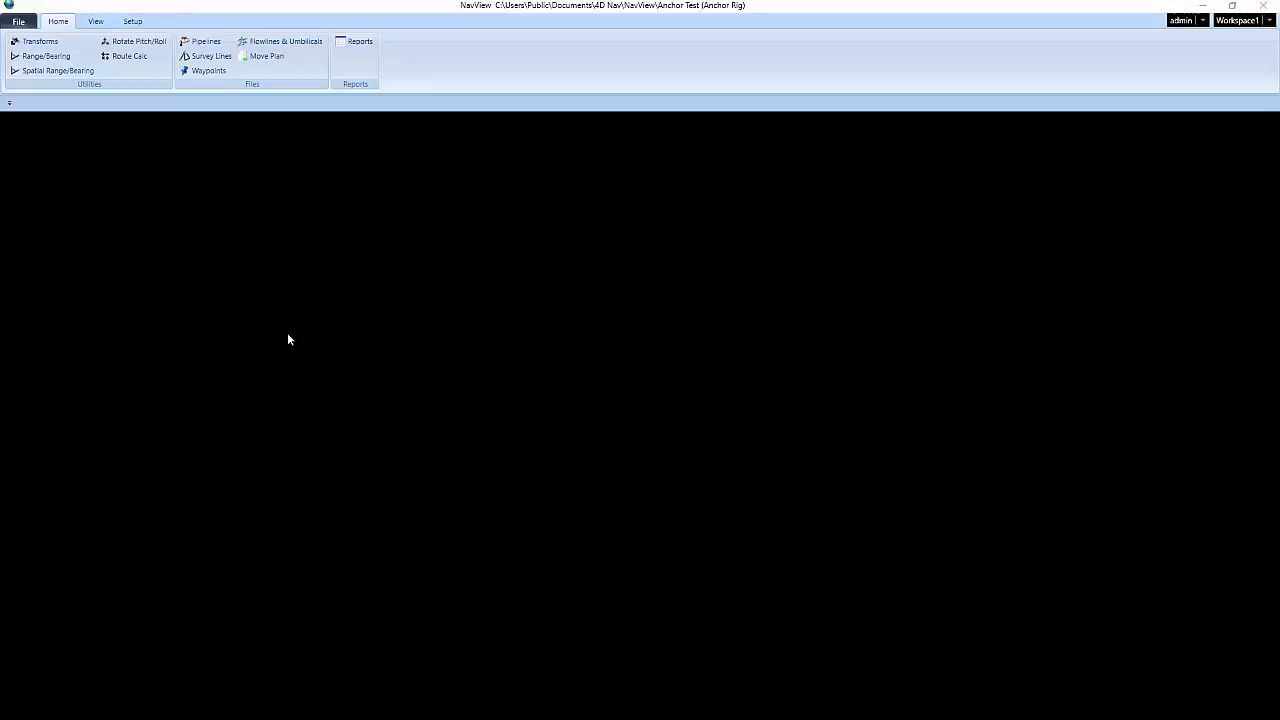
pyautogui.moveTo(0, 196); pyautogui.dragTo(573, 148)
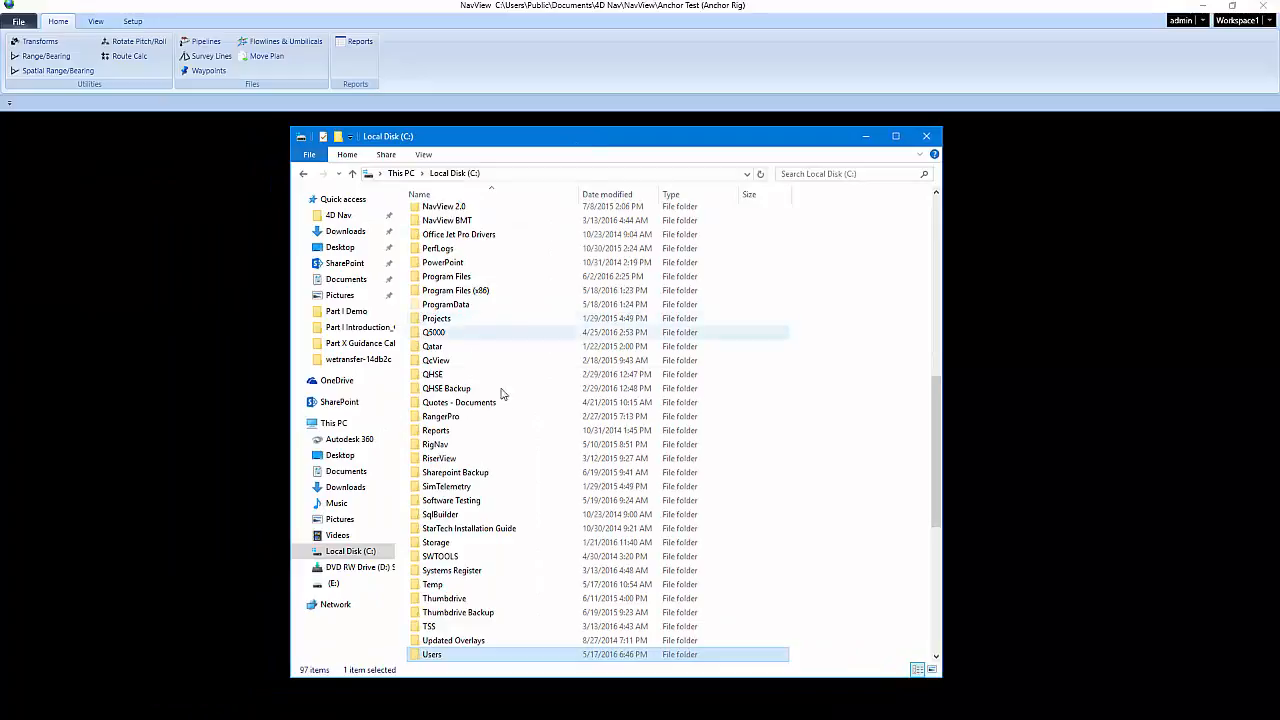
pyautogui.doubleClick(445, 654)
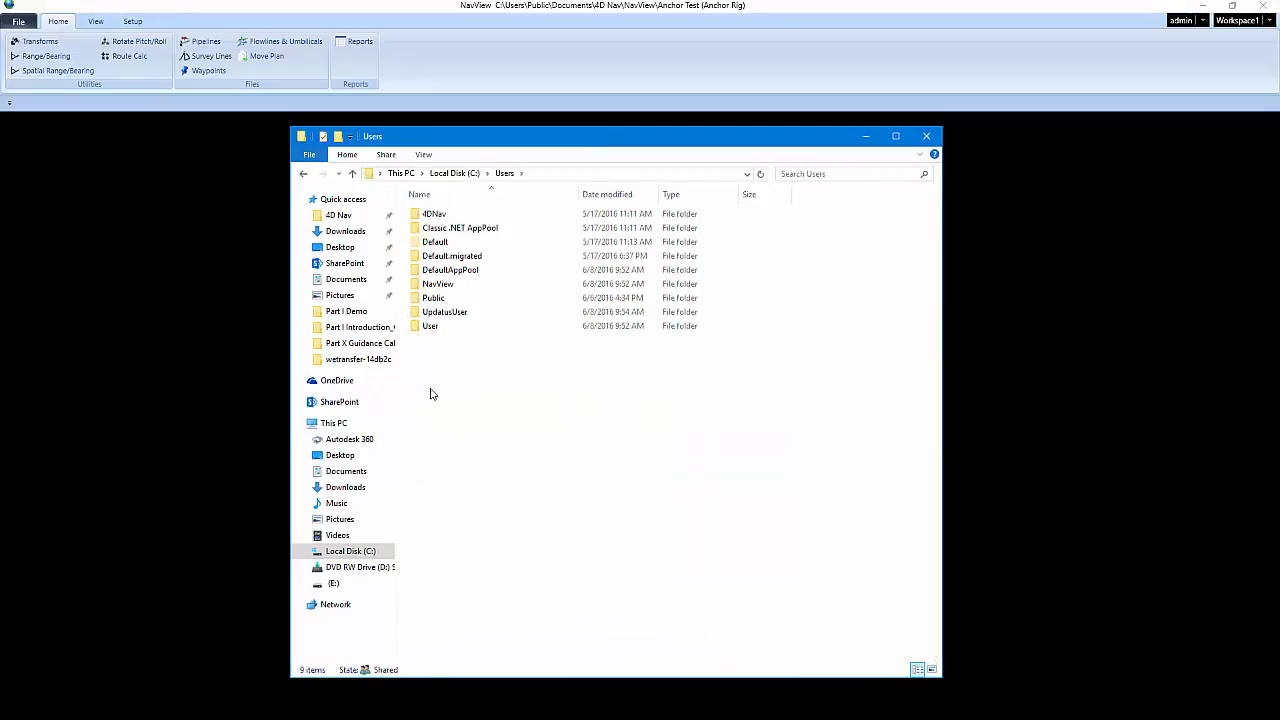
pyautogui.doubleClick(451, 305)
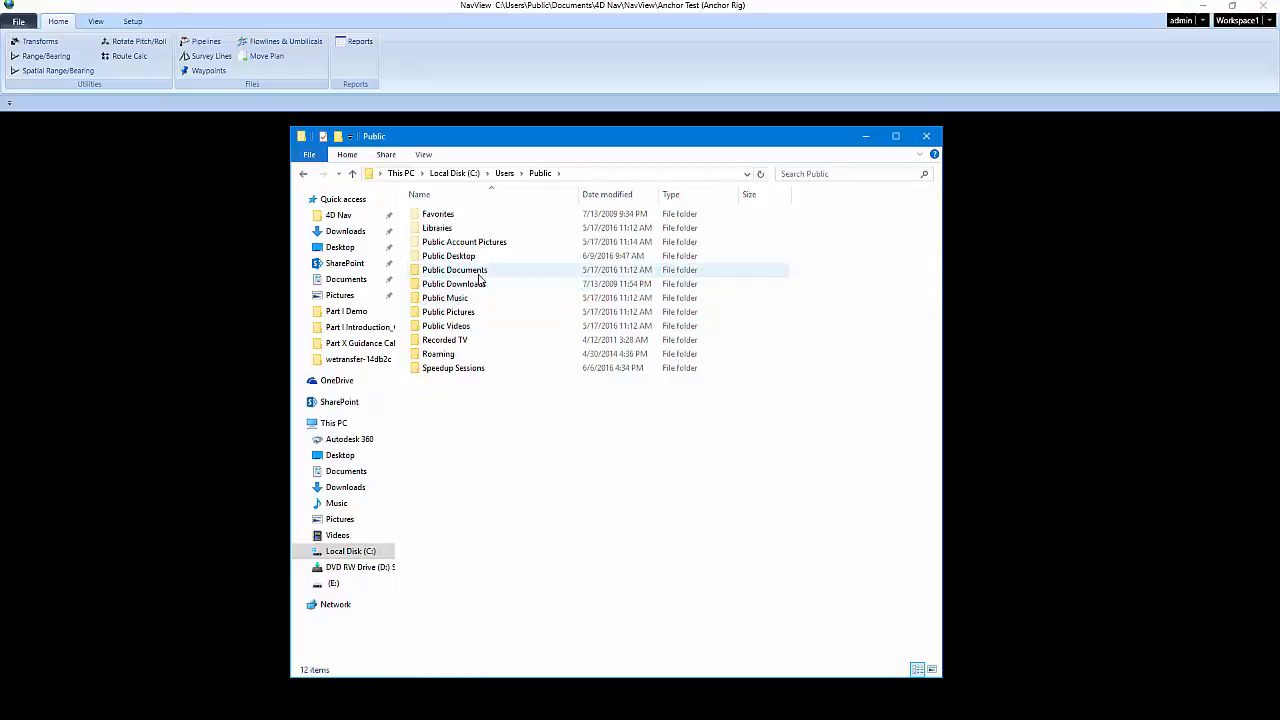
pyautogui.doubleClick(479, 272)
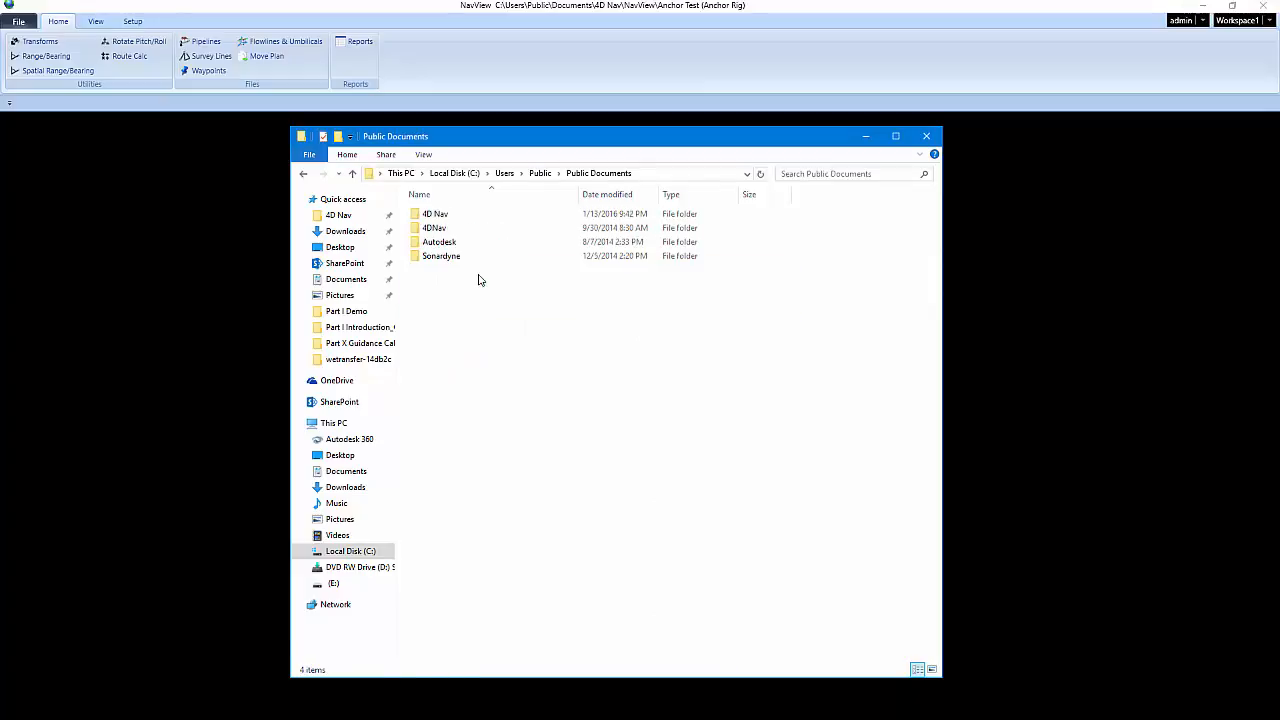
pyautogui.doubleClick(463, 216)
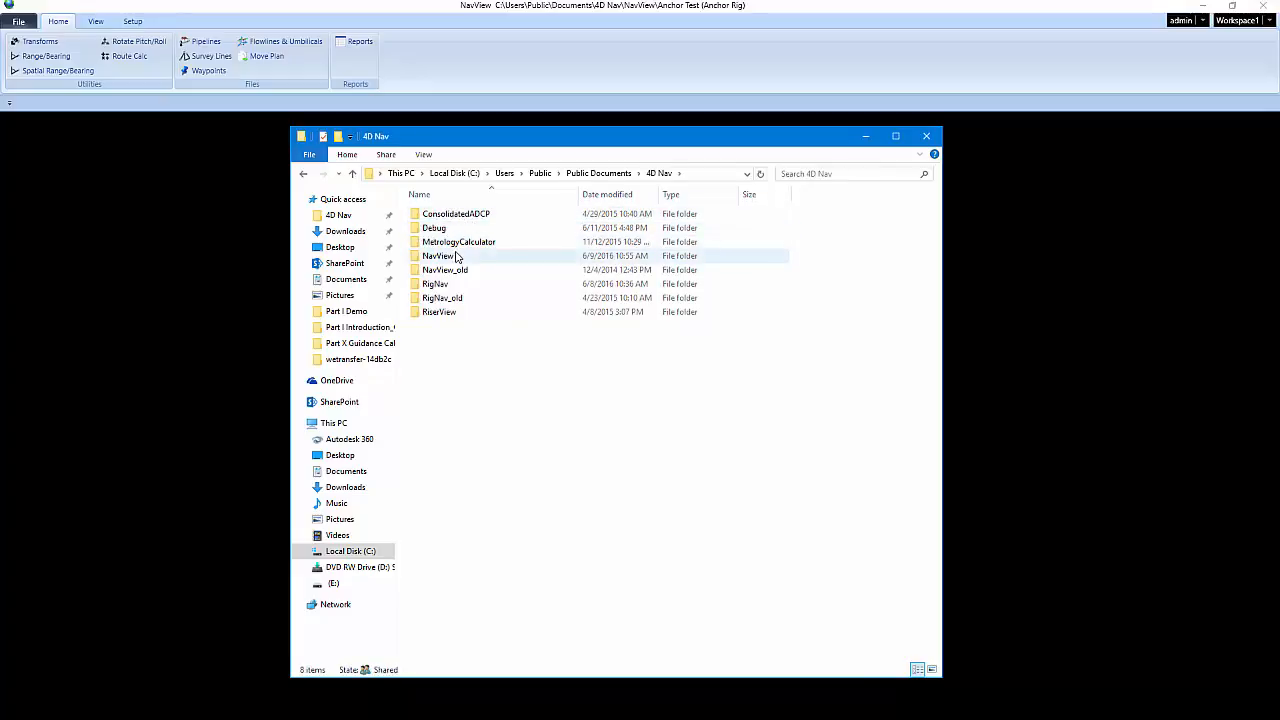
pyautogui.doubleClick(455, 257)
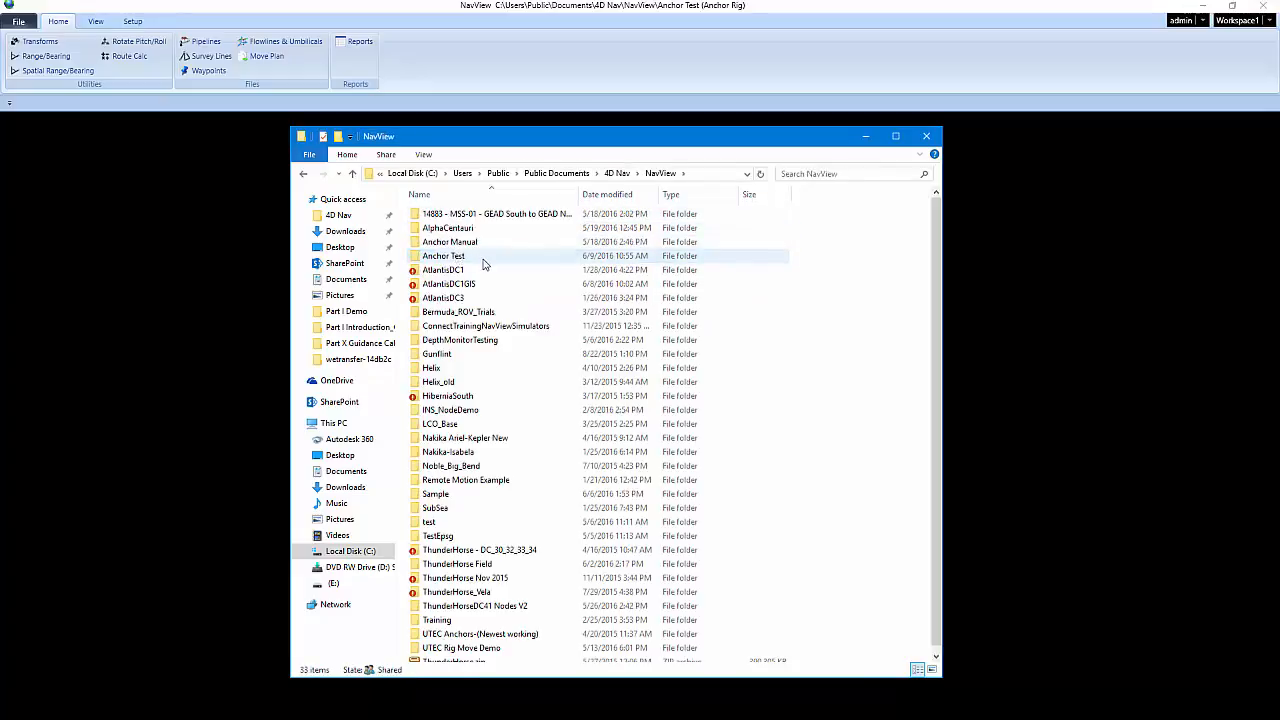
pyautogui.click(463, 262)
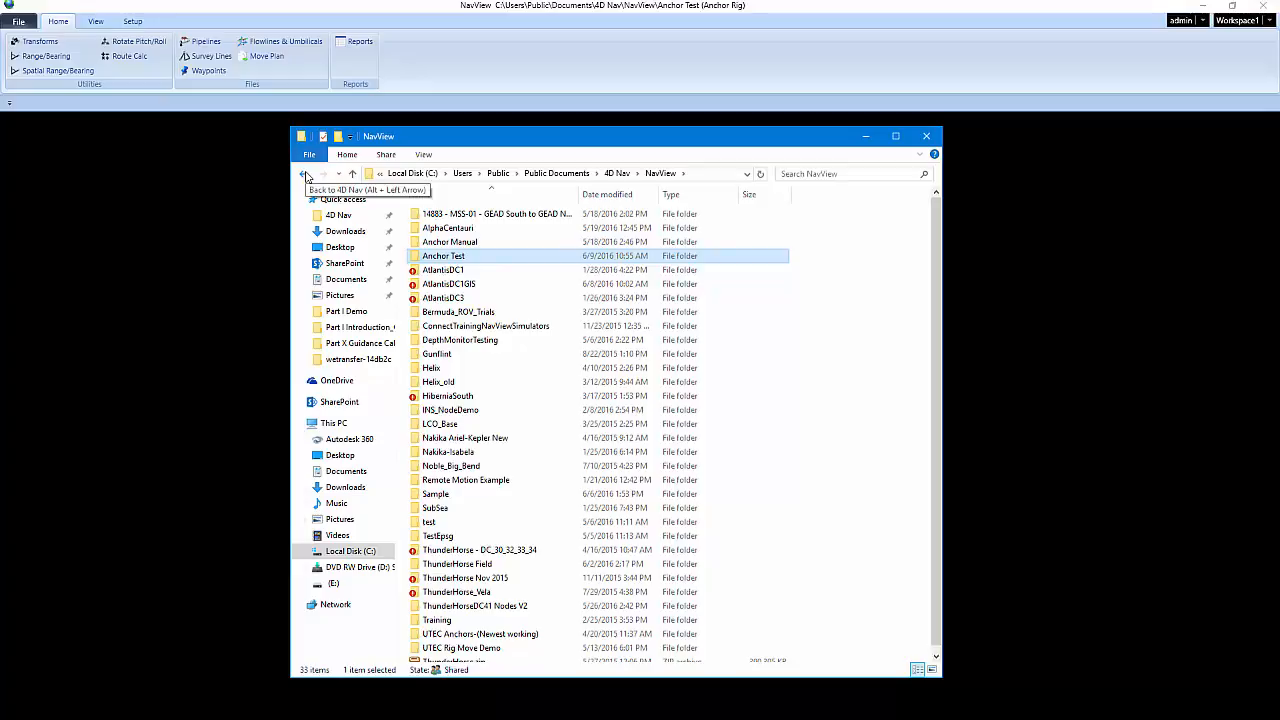
pyautogui.click(305, 175)
pyautogui.moveTo(451, 262)
pyautogui.mouseDown()
pyautogui.moveTo(375, 248)
pyautogui.moveTo(362, 230)
pyautogui.moveTo(420, 236)
pyautogui.moveTo(428, 252)
pyautogui.mouseUp()
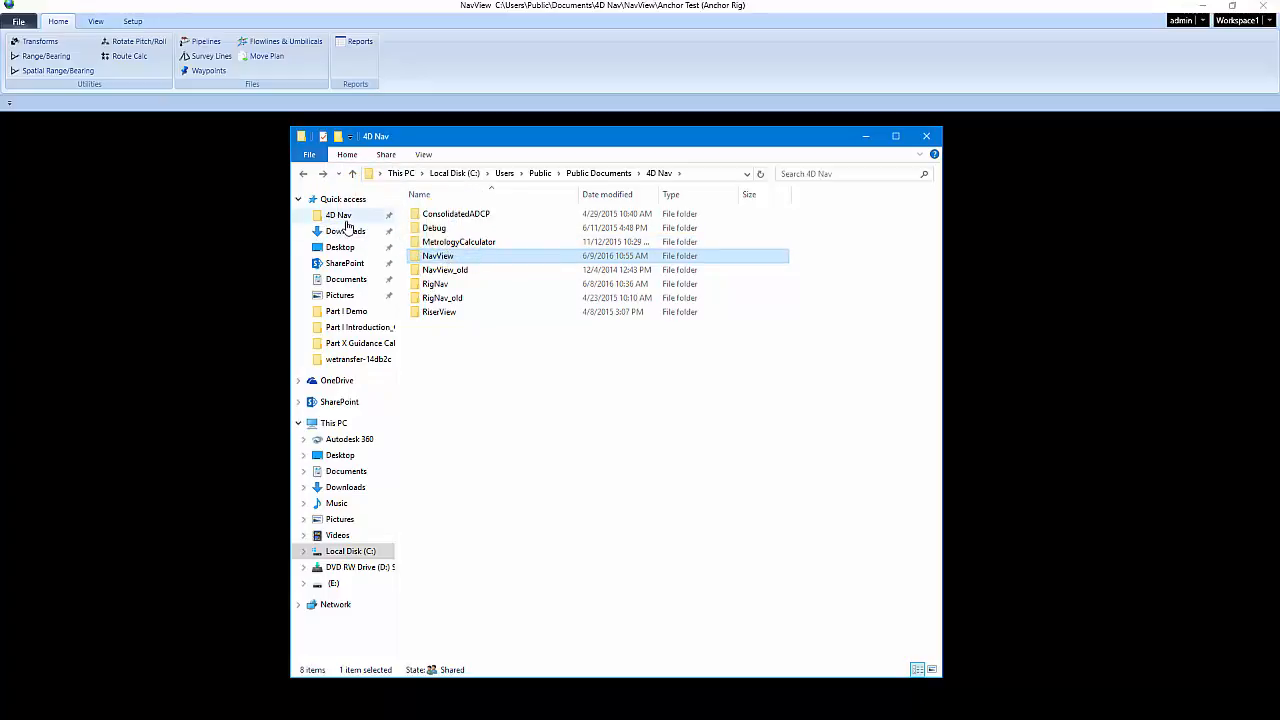
pyautogui.doubleClick(427, 257)
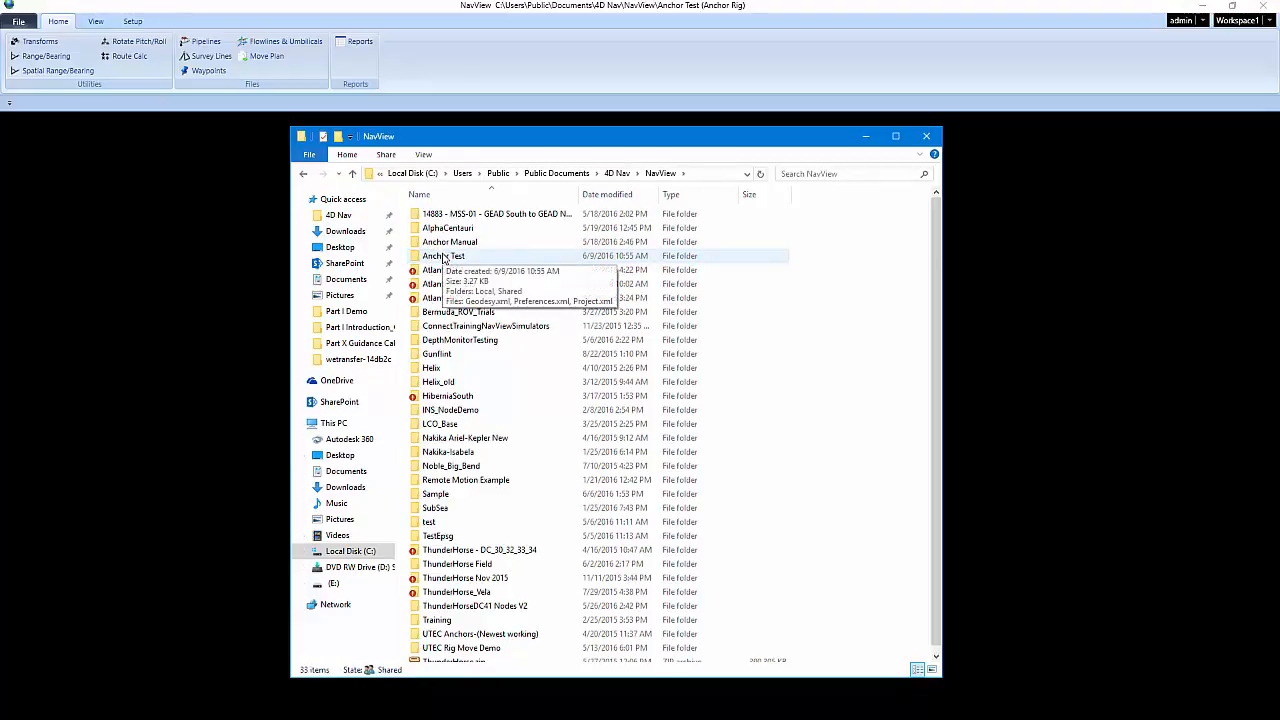
pyautogui.doubleClick(443, 256)
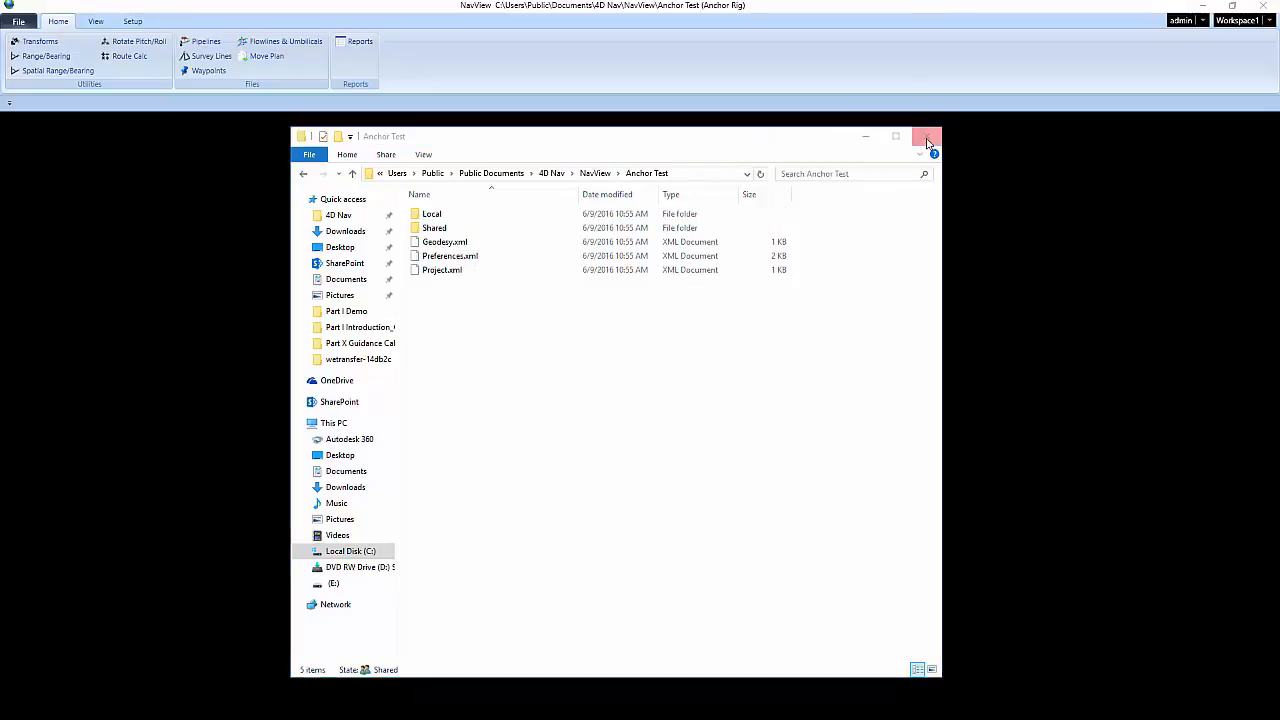
pyautogui.click(926, 136)
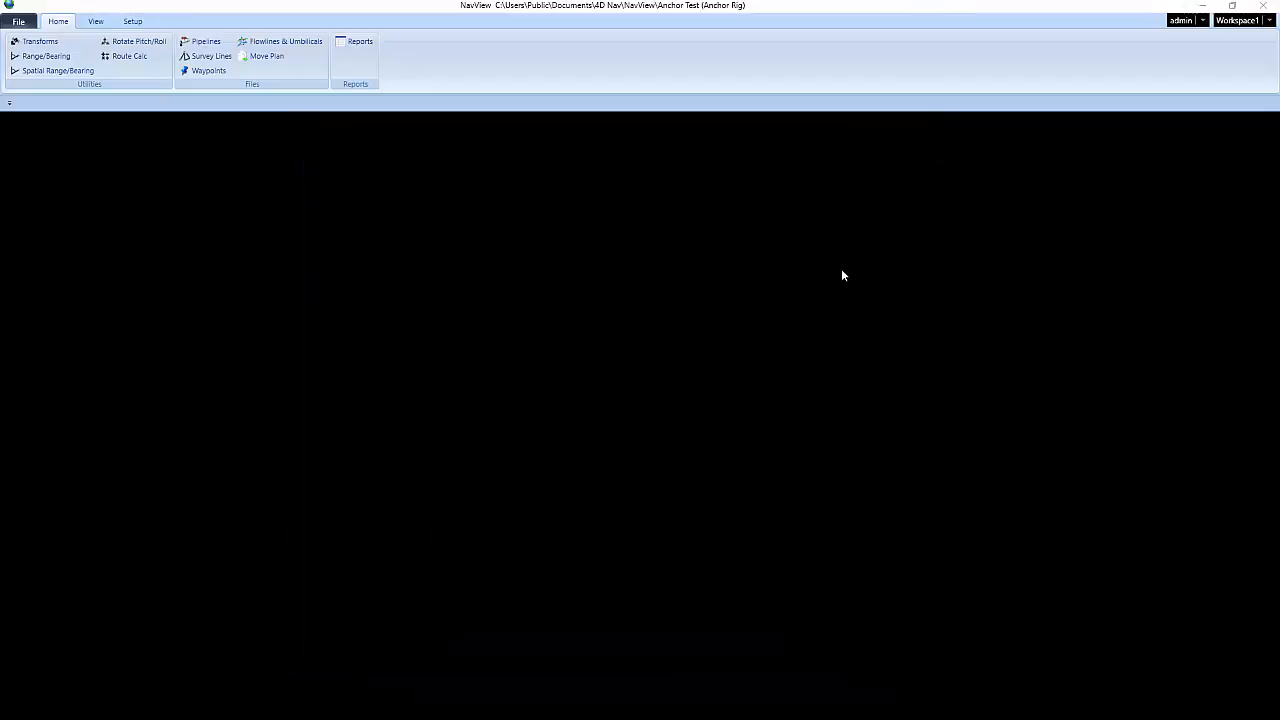